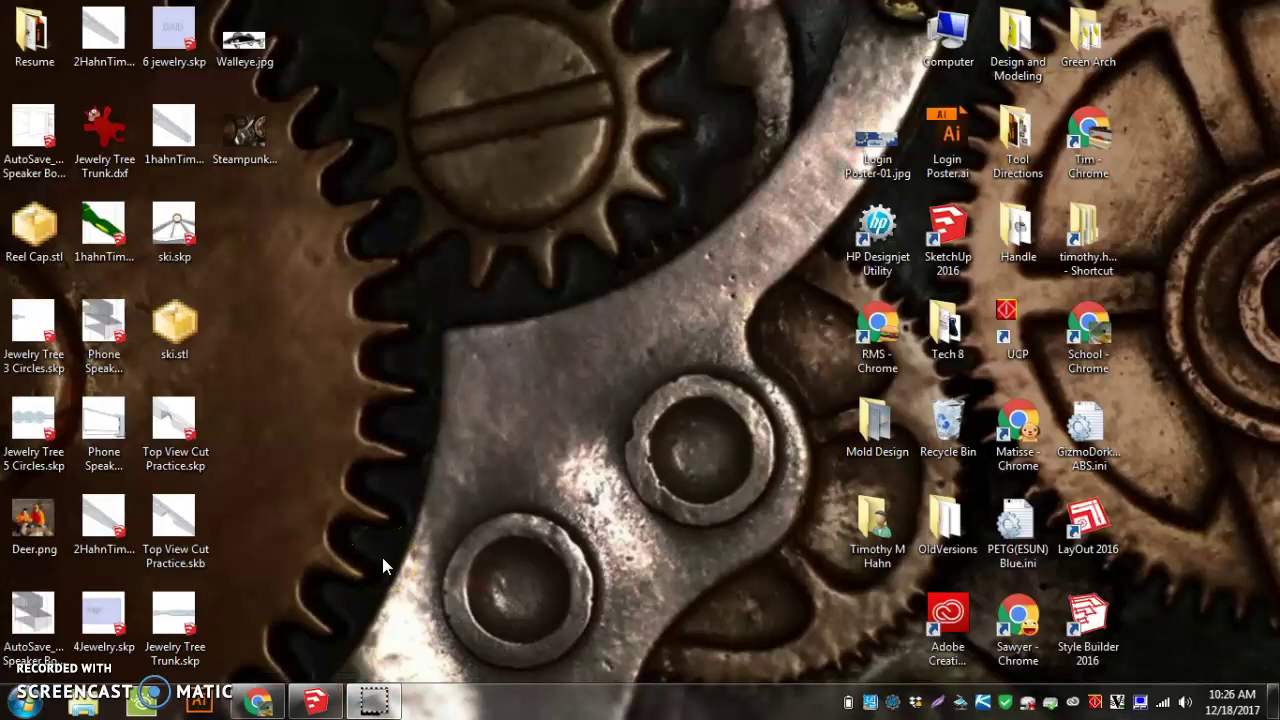
Launch SketchUp LayOut by searching 'lay' from the Windows Start menu.
left_click(24, 704)
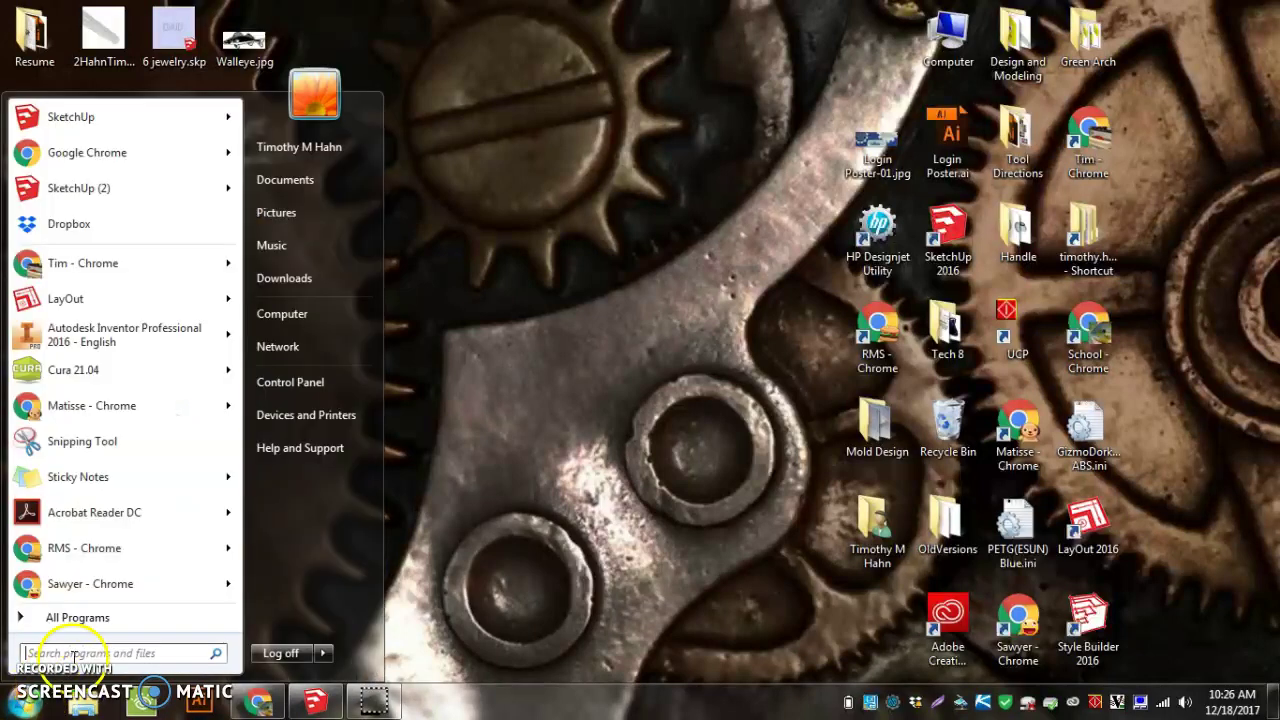
type("lay")
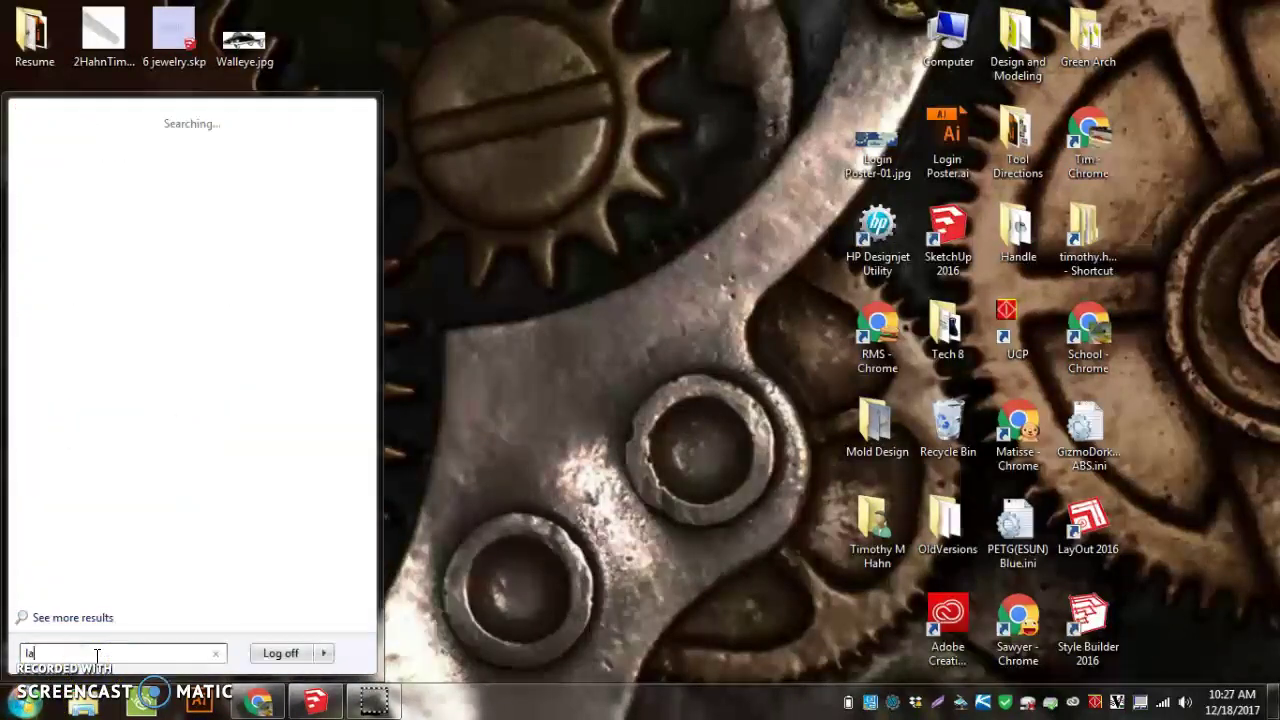
left_click(62, 144)
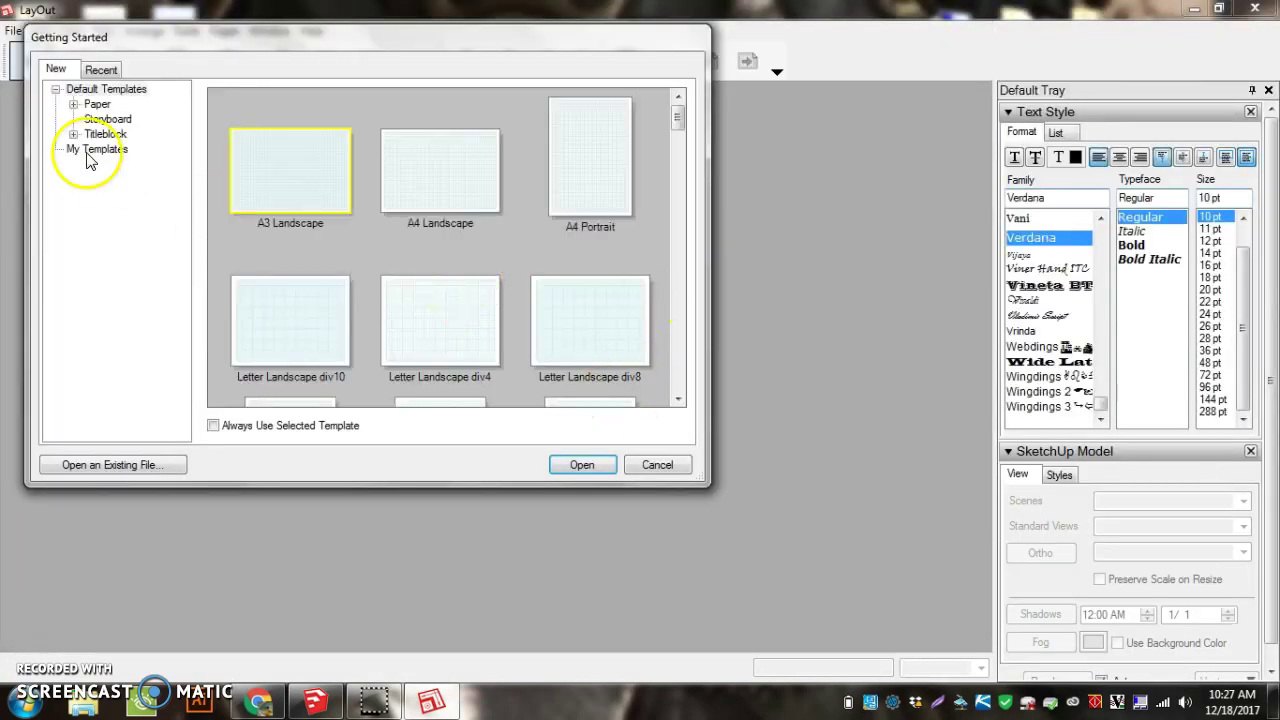
Create a new document from the Plain Paper Letter Landscape template.
left_click(73, 104)
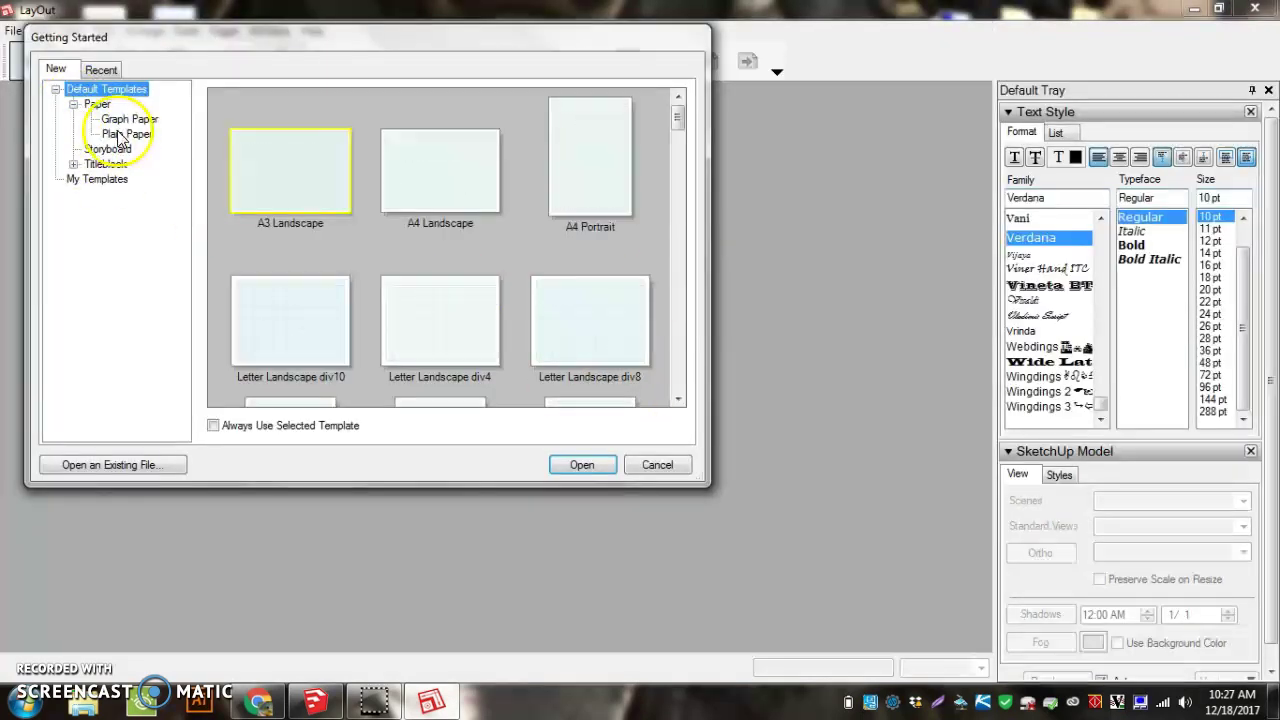
left_click(128, 133)
left_click(443, 322)
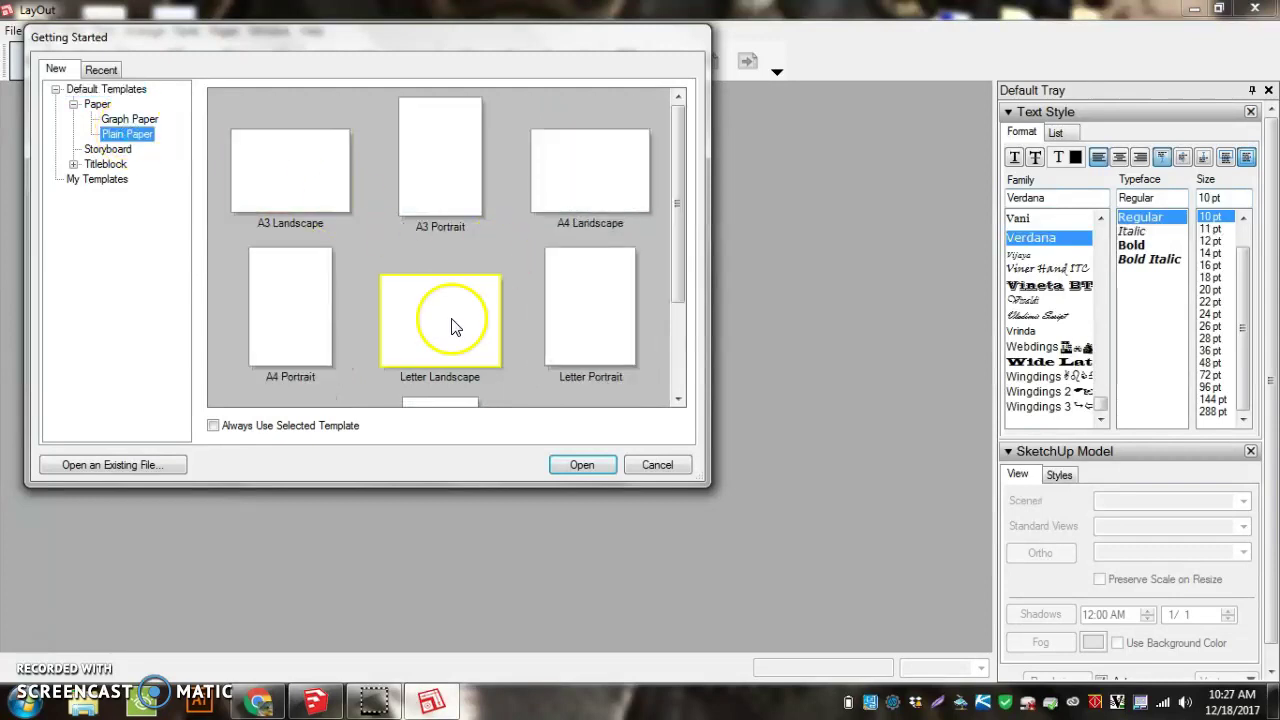
left_click(582, 465)
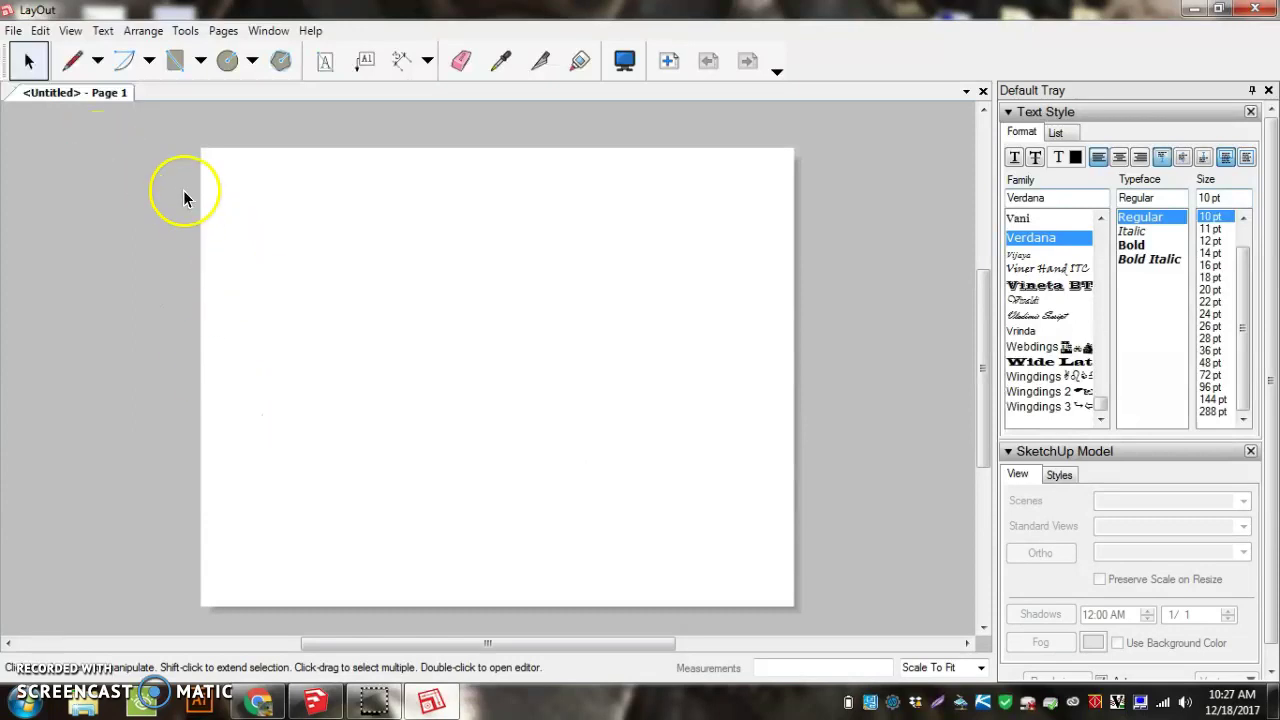
Set the paper width to 14" in Document Setup, giving a 14" by 8 1/2" page.
left_click(13, 31)
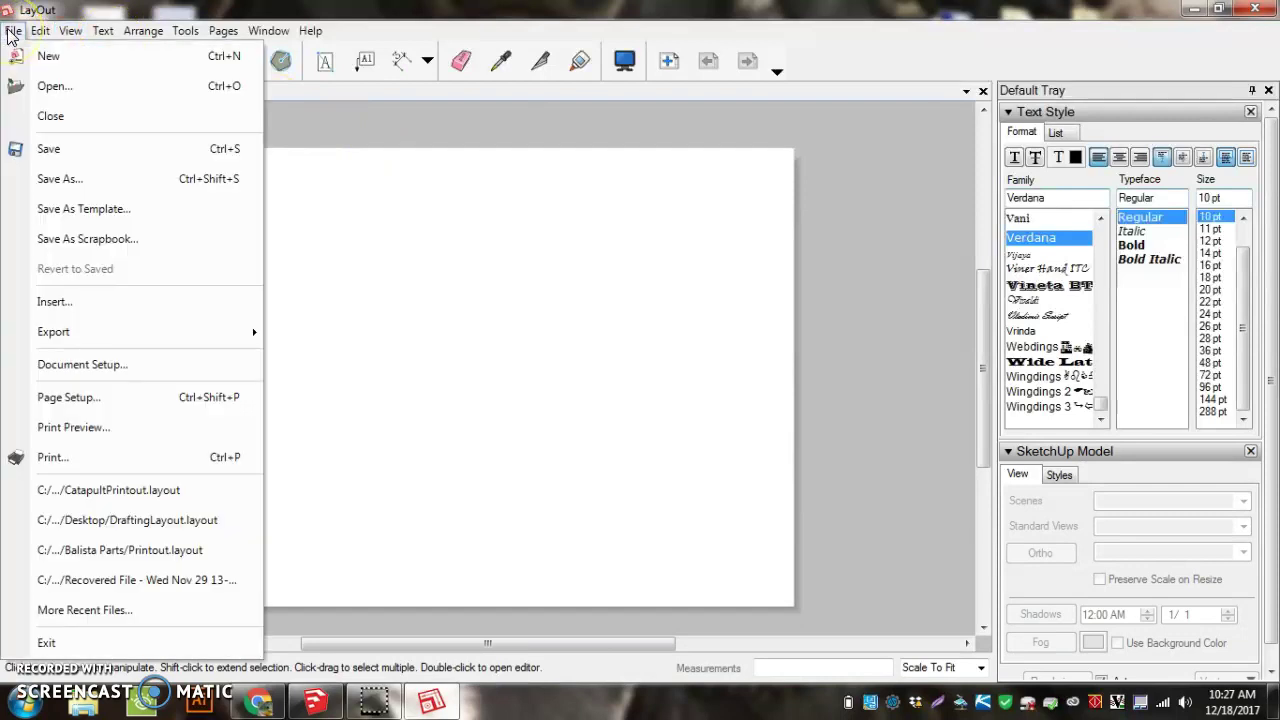
left_click(75, 364)
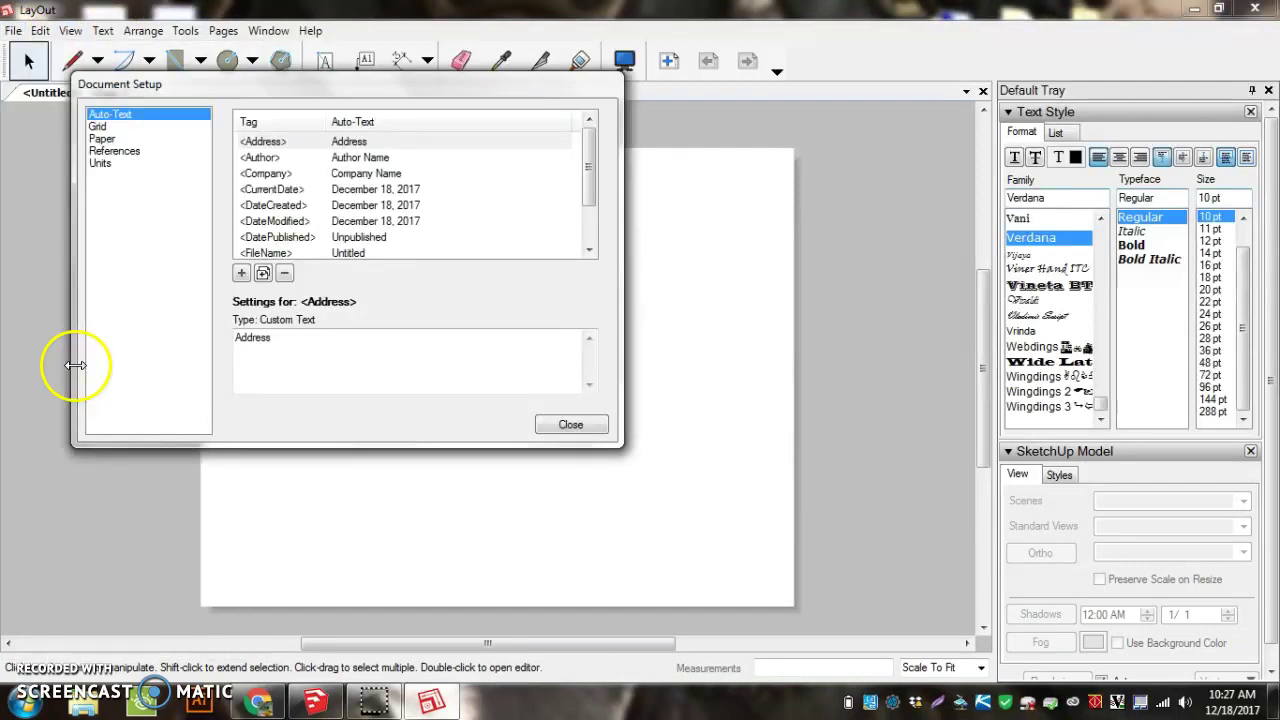
left_click(130, 140)
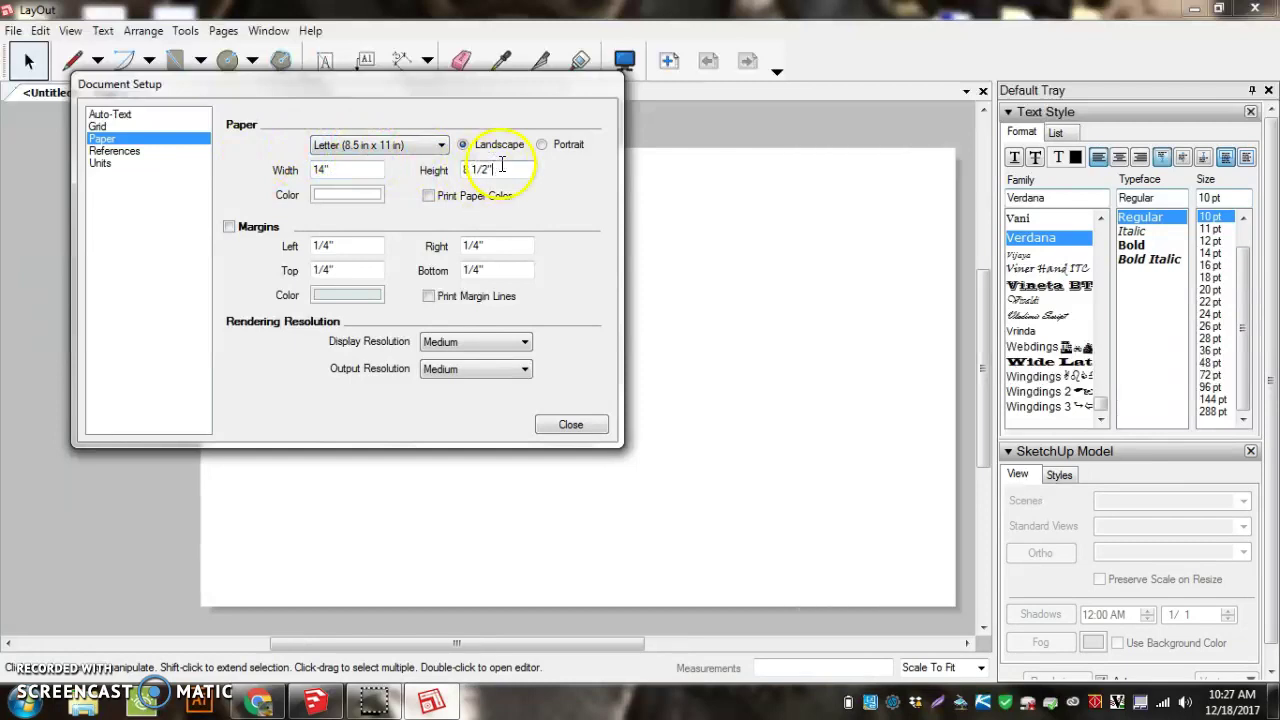
key("Return")
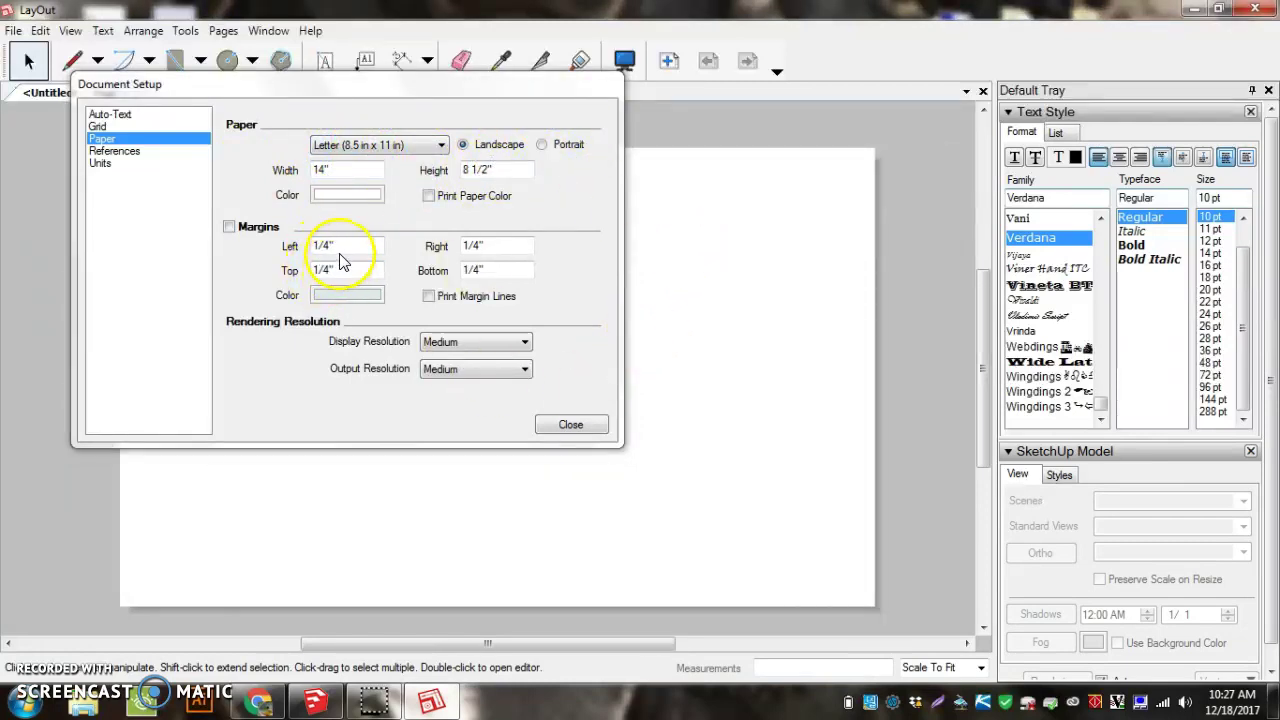
left_click(571, 425)
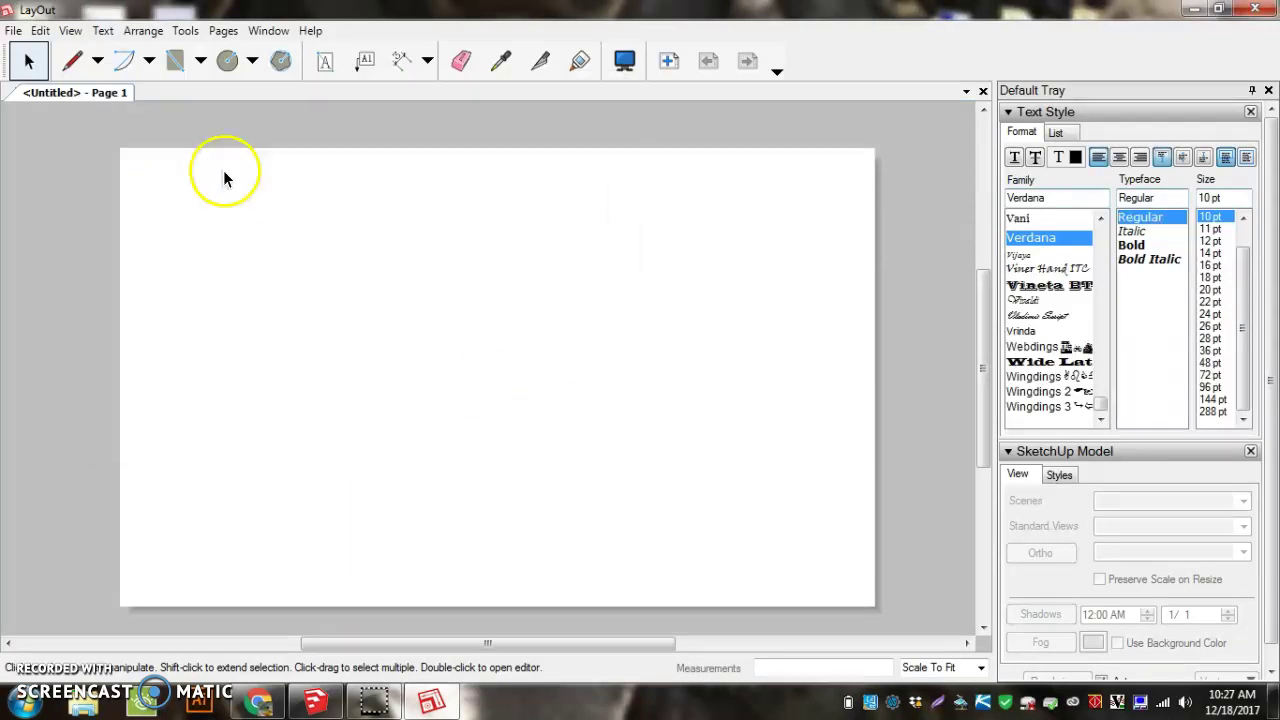
Choose Legal as the printer paper size in Page Setup.
left_click(12, 31)
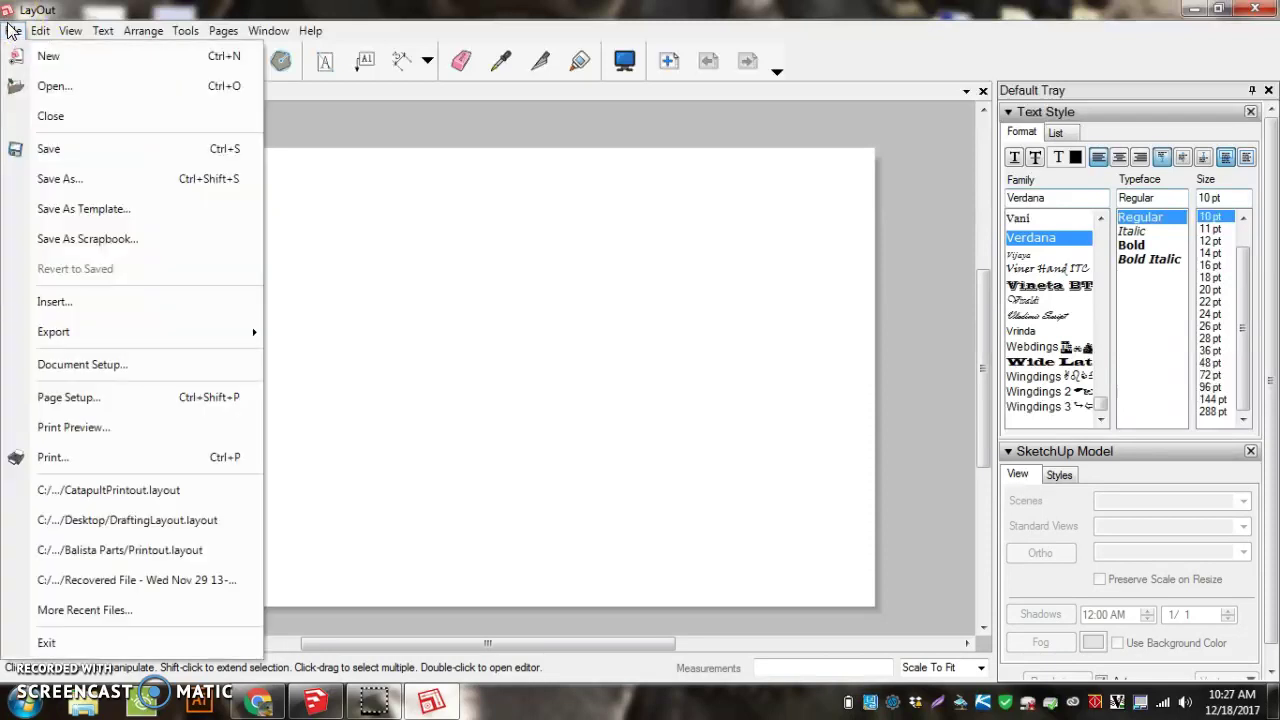
left_click(125, 397)
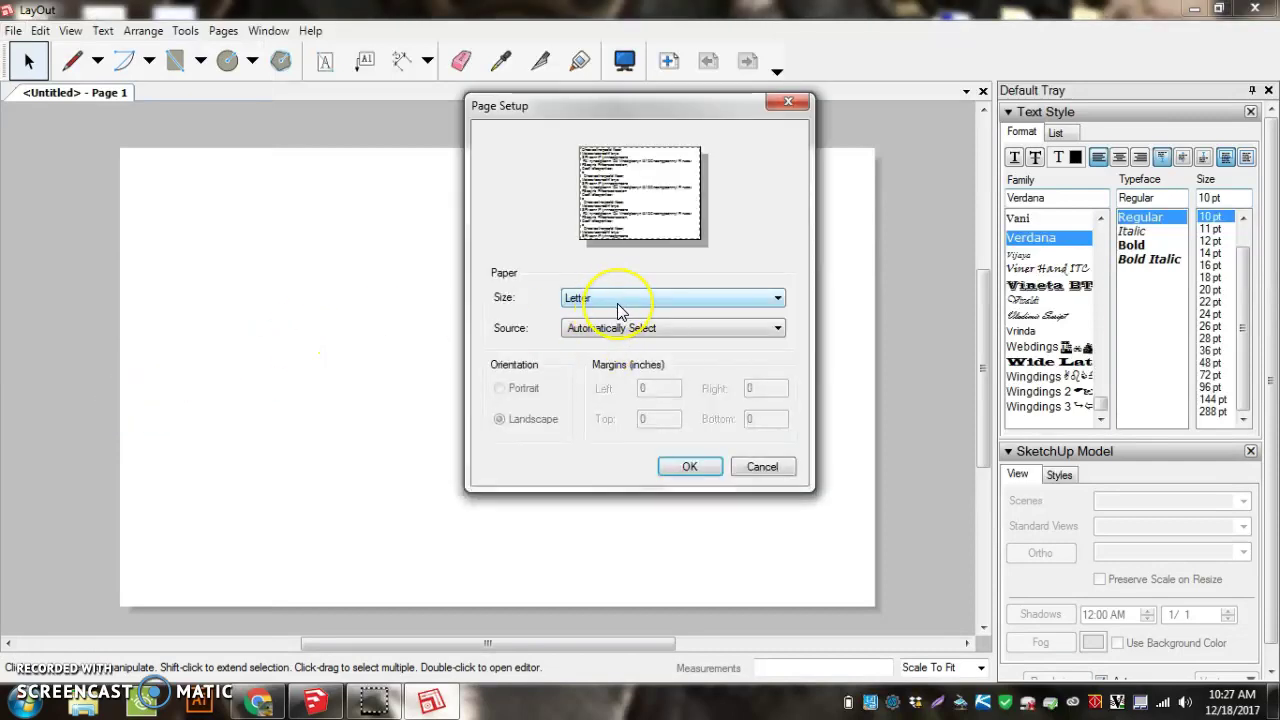
left_click(619, 304)
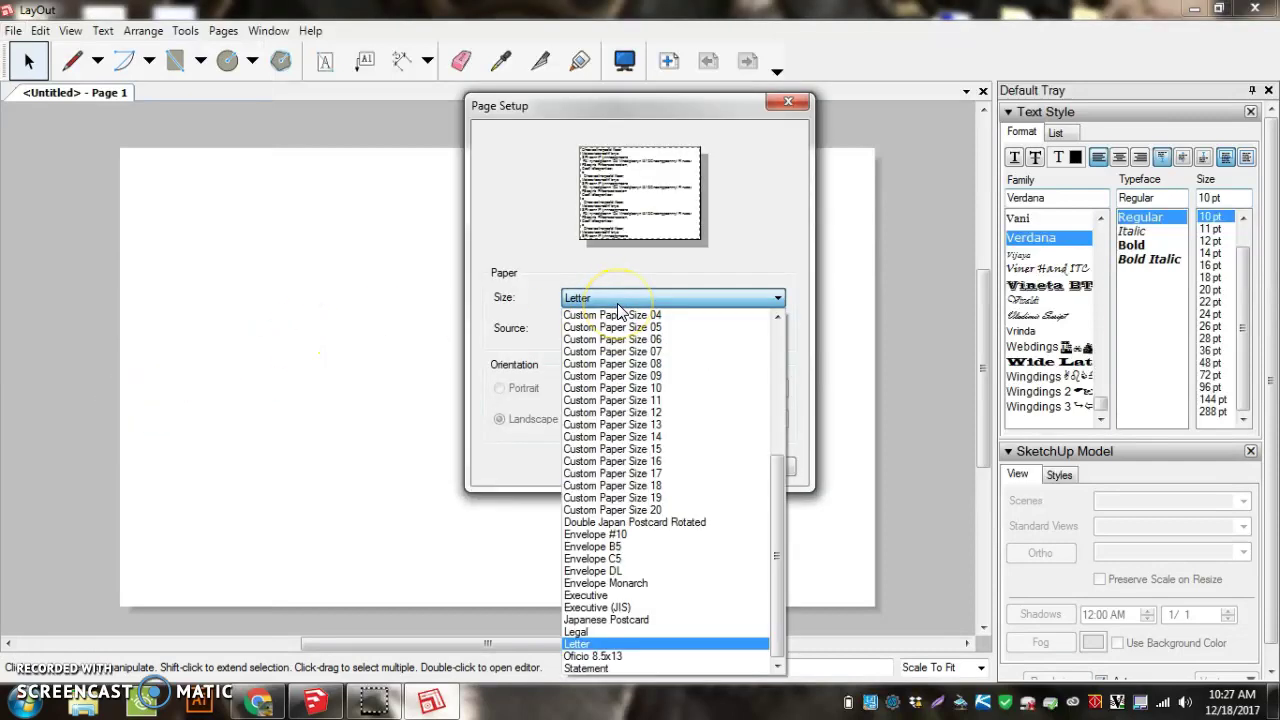
left_click(630, 633)
left_click(700, 468)
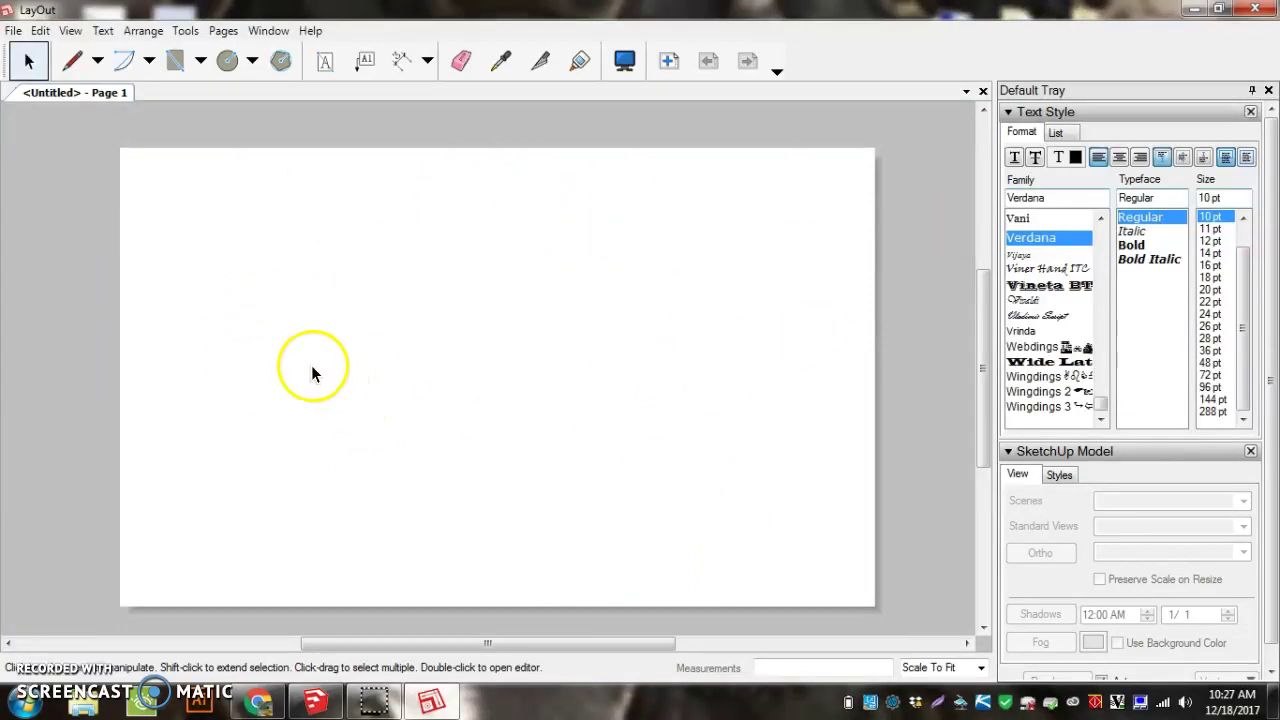
left_click(12, 31)
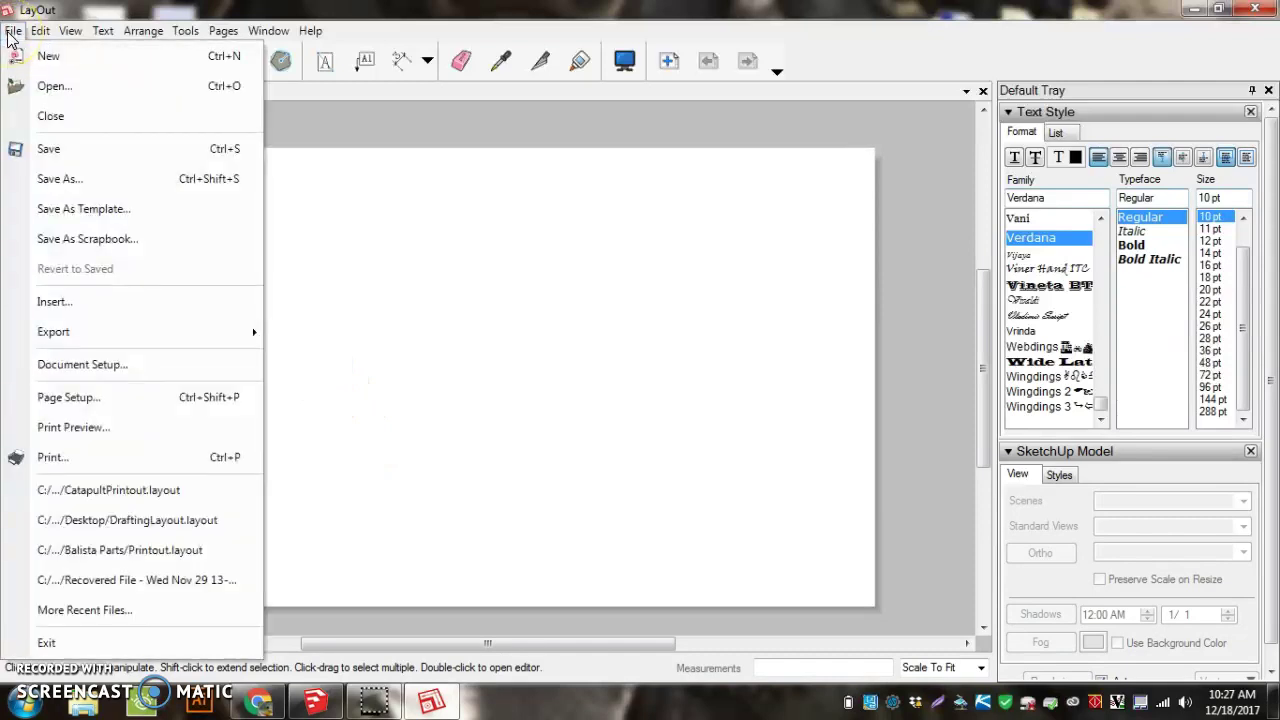
Insert Top View Cut Practice.skp from the Desktop onto Page 1.
left_click(45, 303)
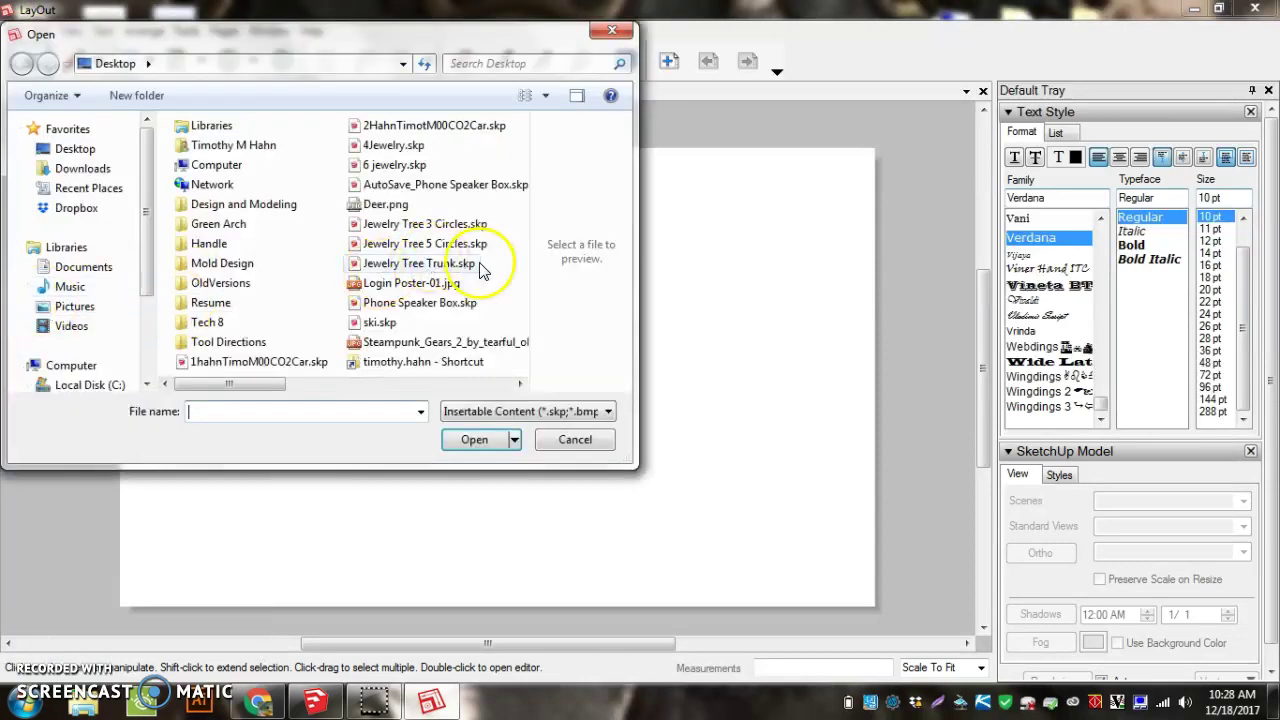
left_click(255, 388)
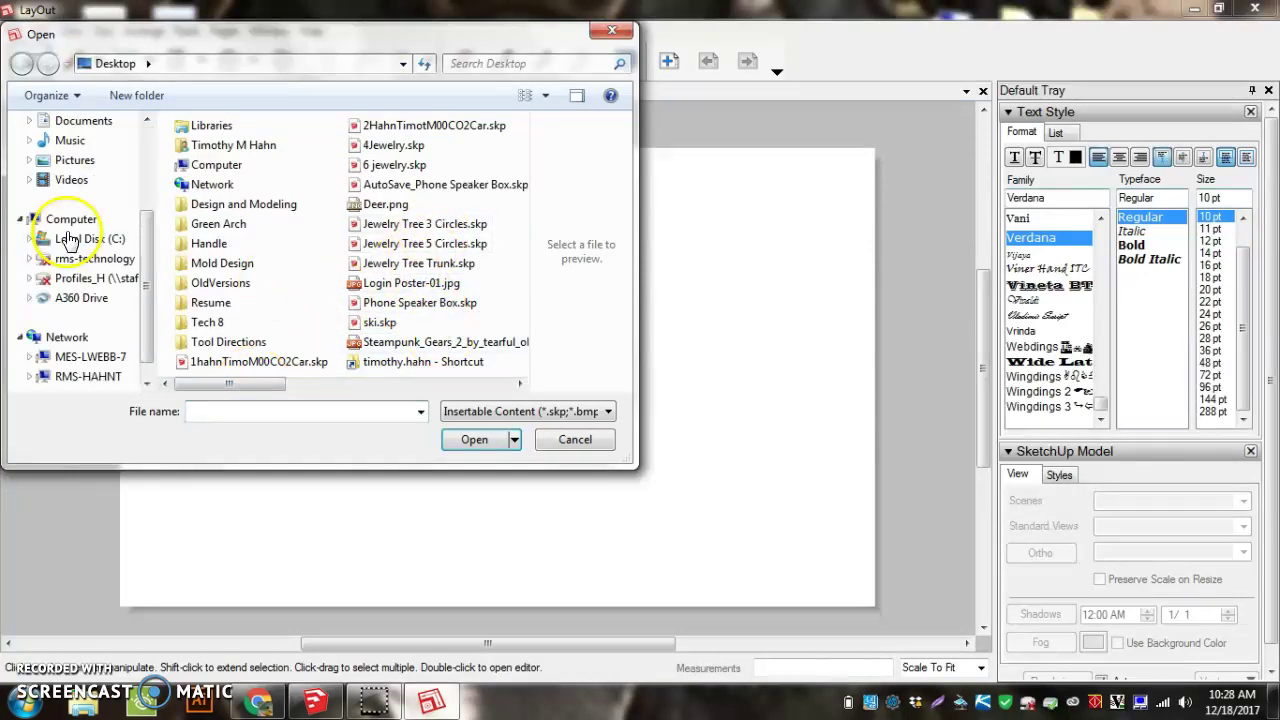
left_click_drag(148, 252, 131, 160)
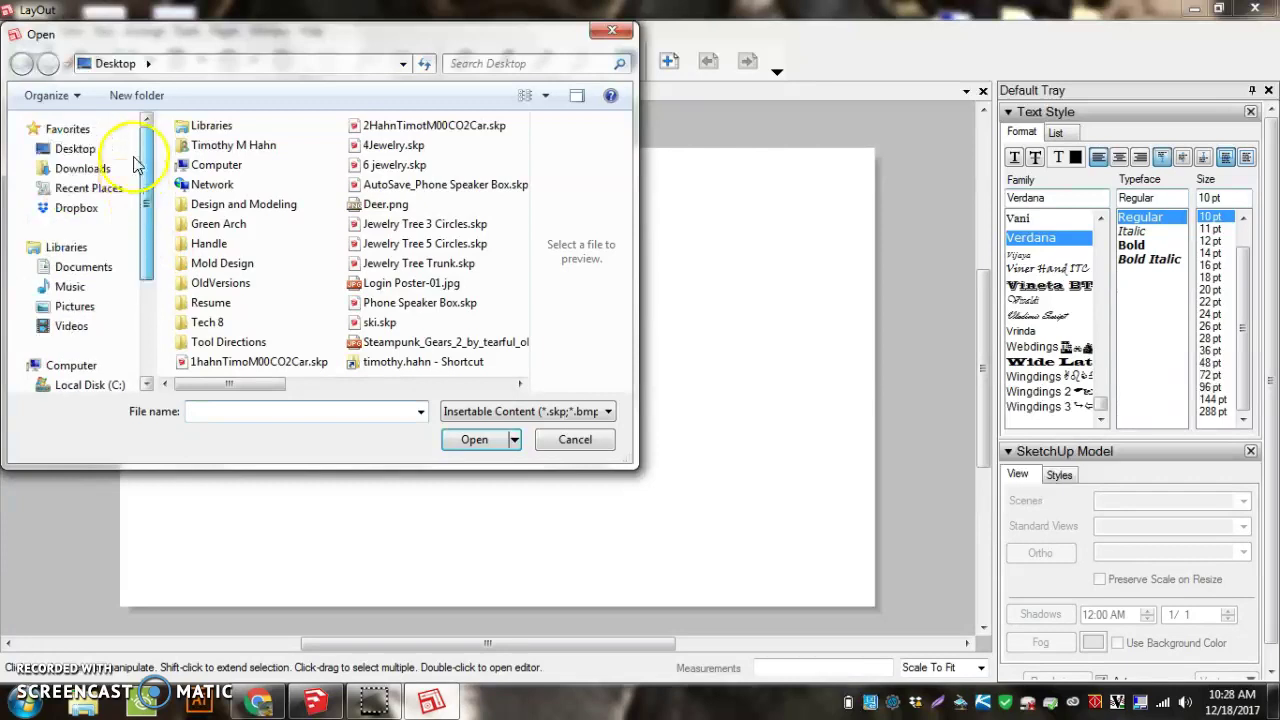
left_click(100, 150)
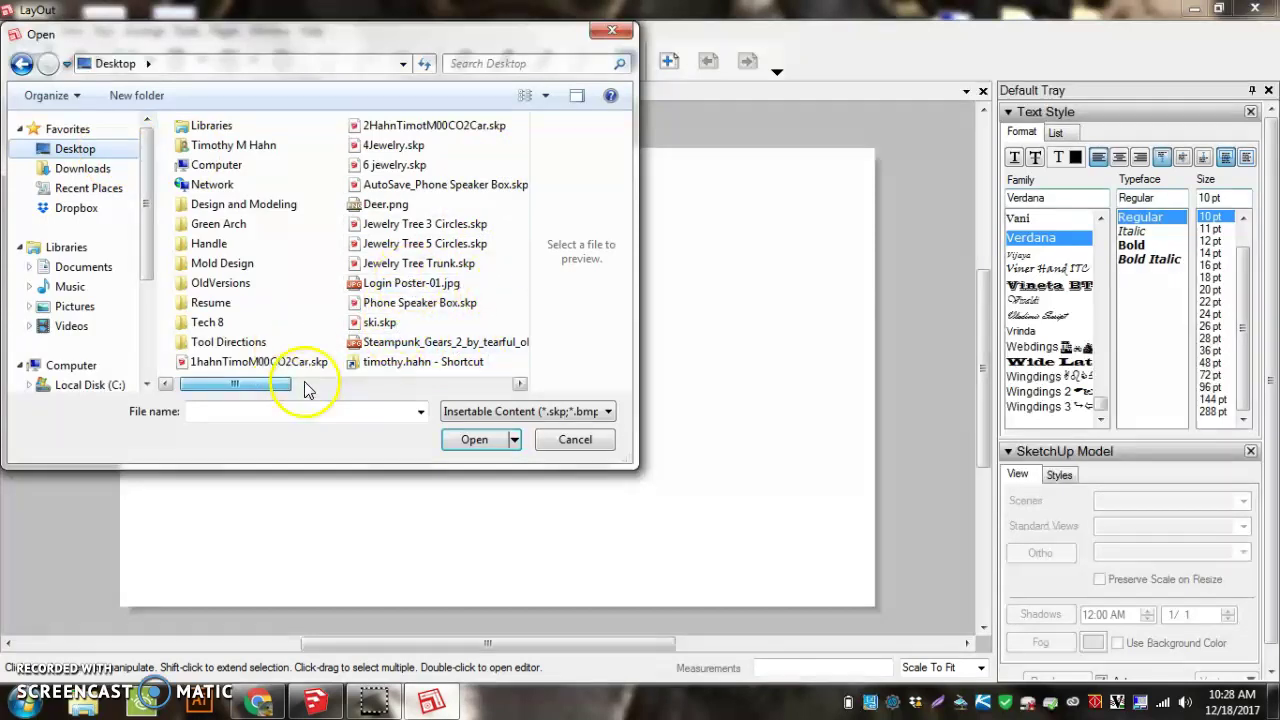
left_click_drag(307, 389, 397, 397)
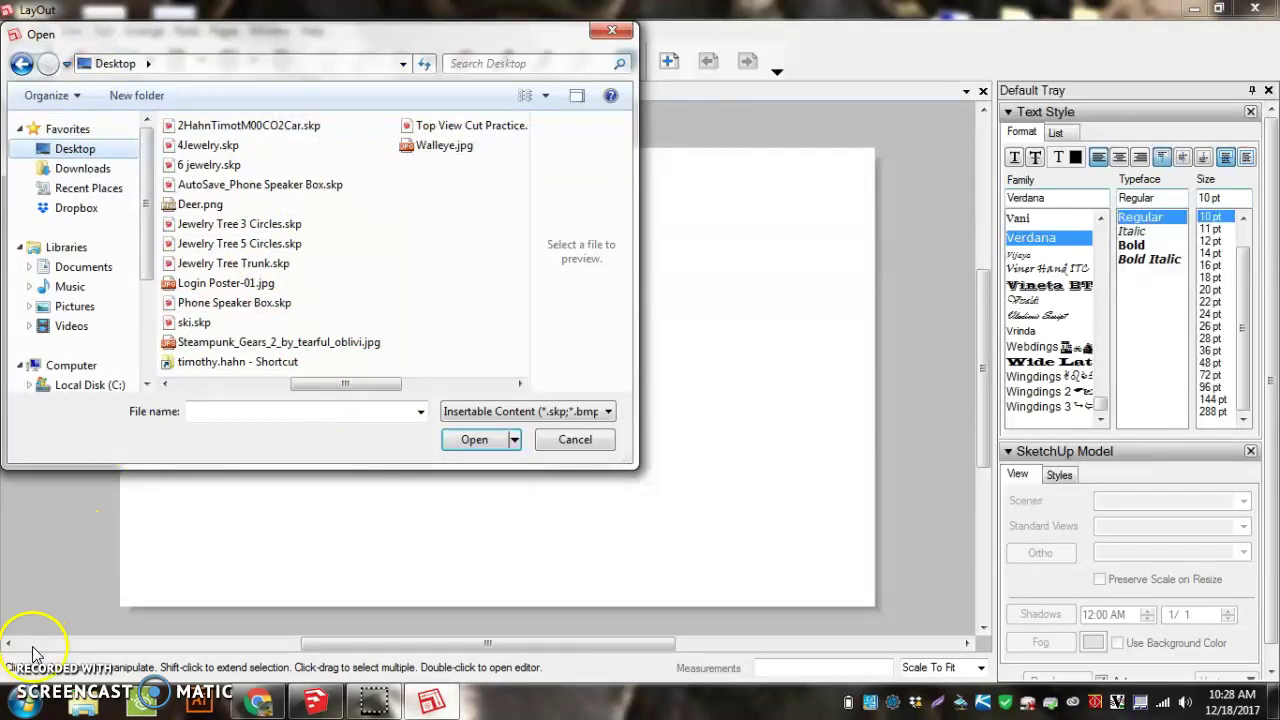
left_click(491, 126)
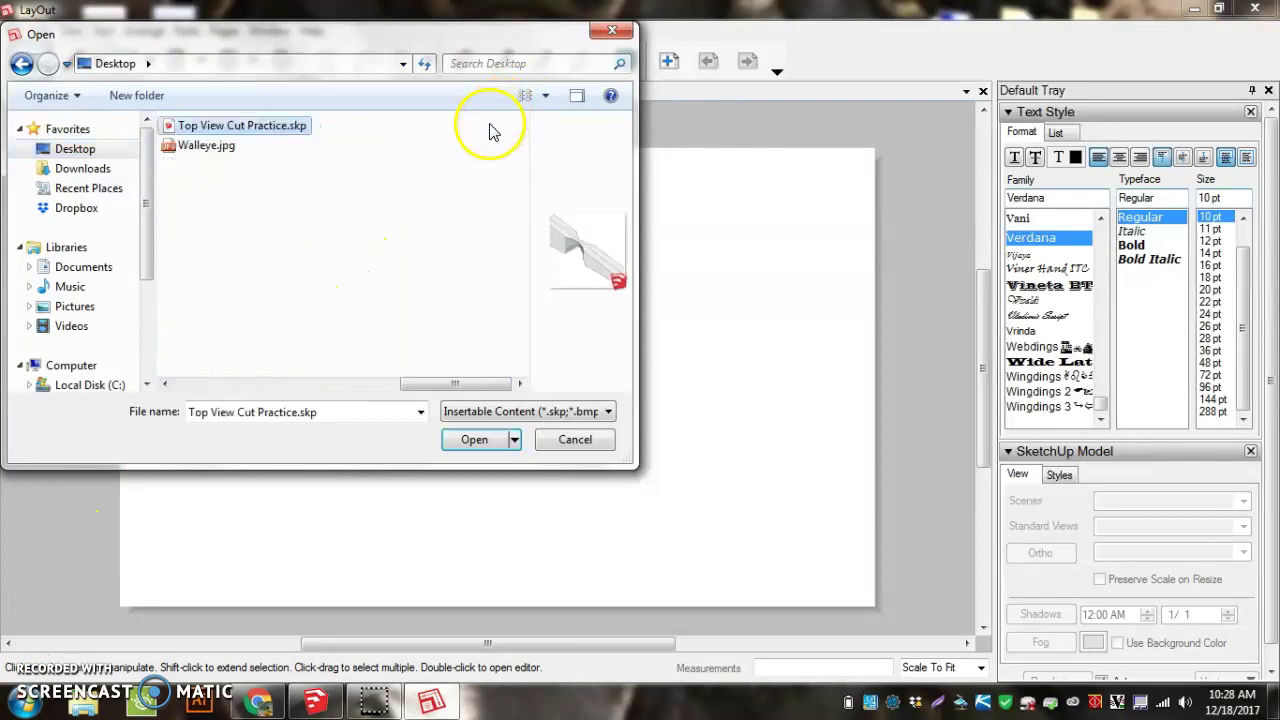
left_click(474, 440)
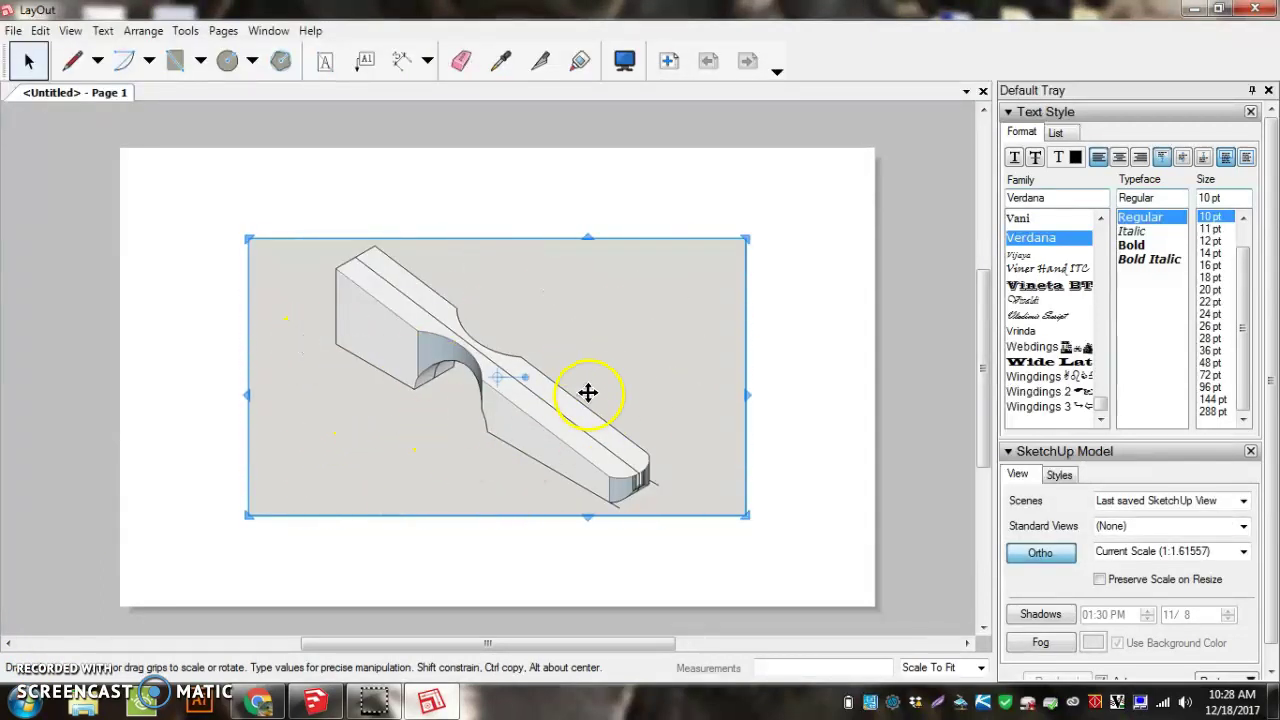
Nudge the model viewport slightly up and to the left.
mouse_move(611, 343)
left_mouse_down()
mouse_move(803, 280)
mouse_move(540, 369)
mouse_move(398, 280)
mouse_move(491, 257)
mouse_move(443, 286)
mouse_move(606, 344)
left_mouse_up()
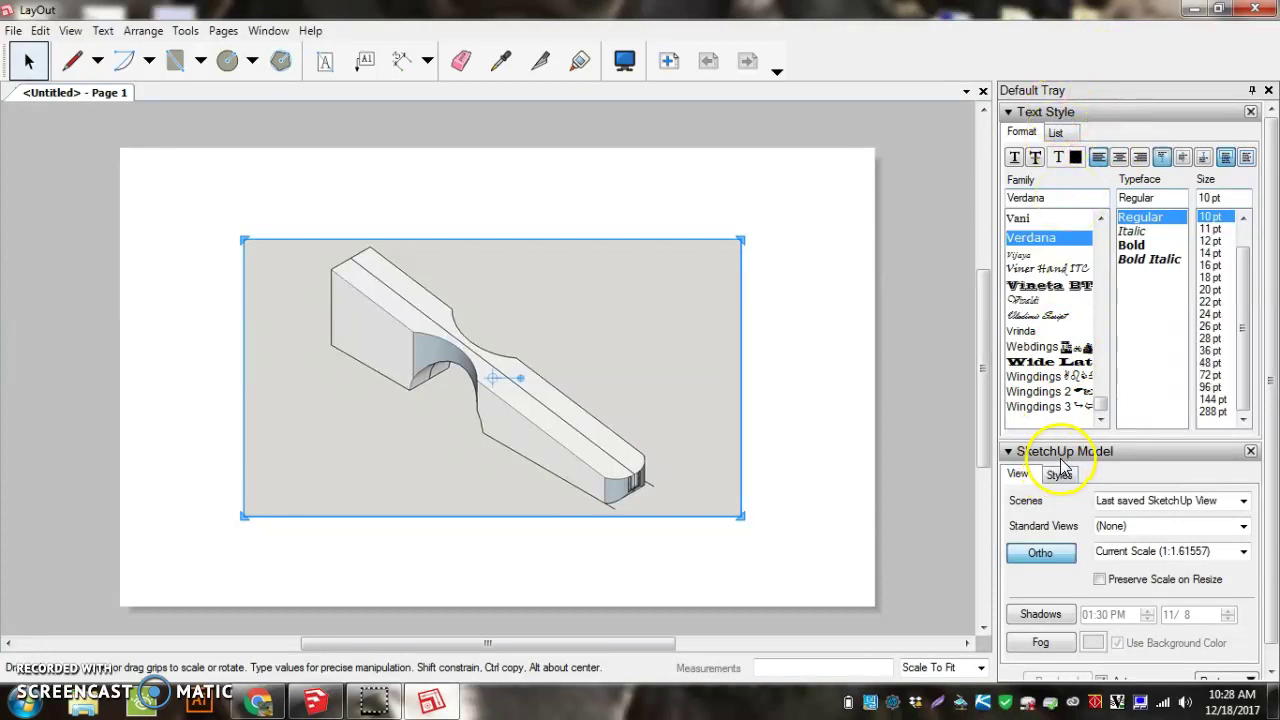
Restore the SketchUp Model panel and the side panel tray after hiding them.
left_click(1250, 451)
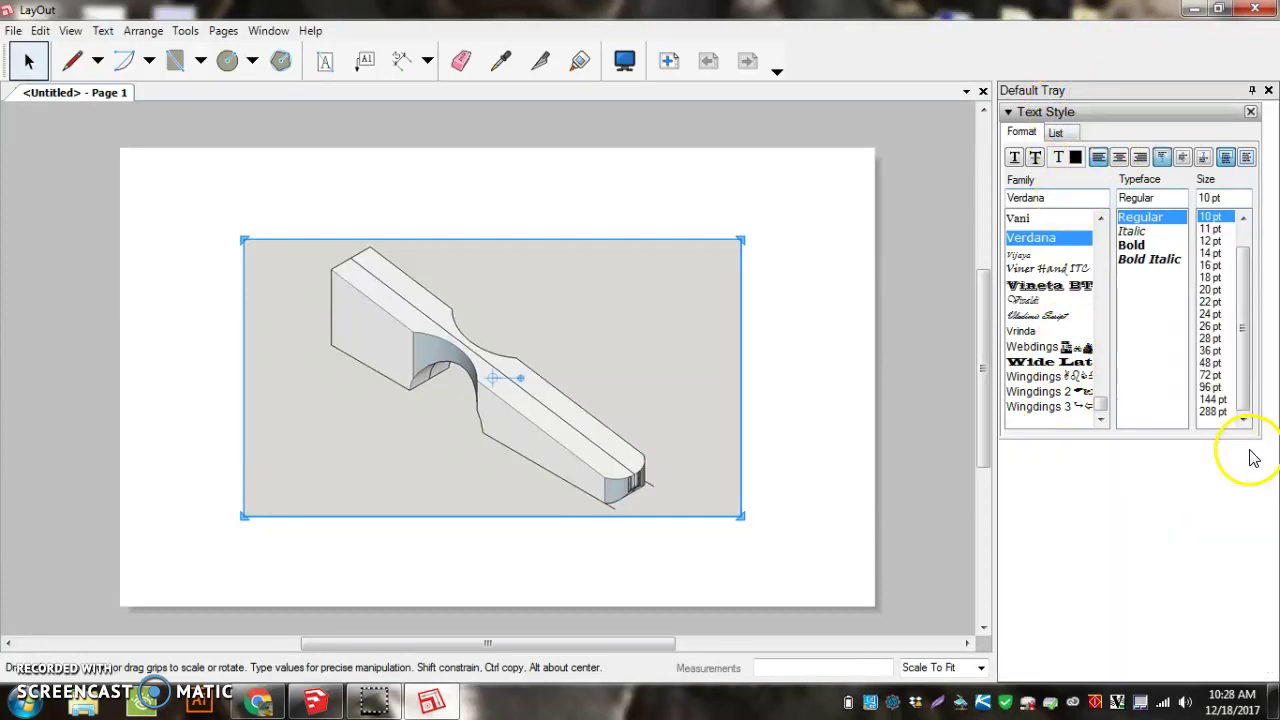
left_click(270, 30)
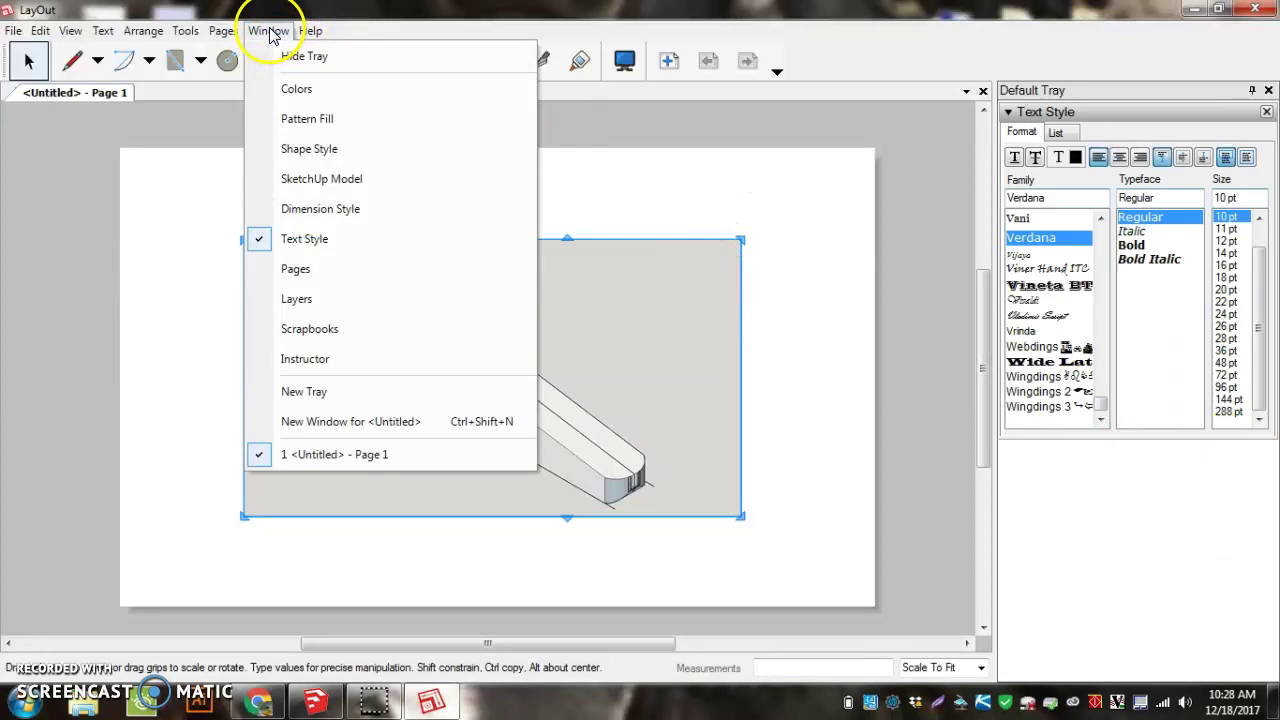
left_click(303, 180)
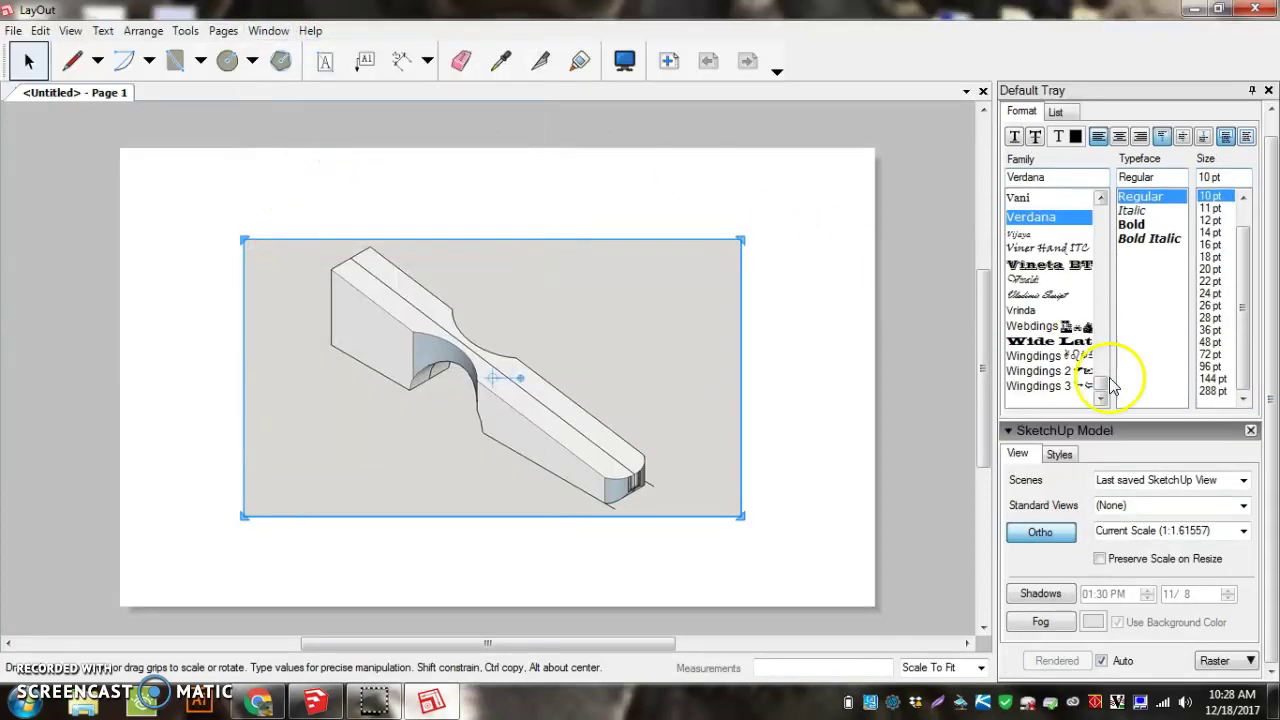
left_click(1270, 92)
left_click(270, 31)
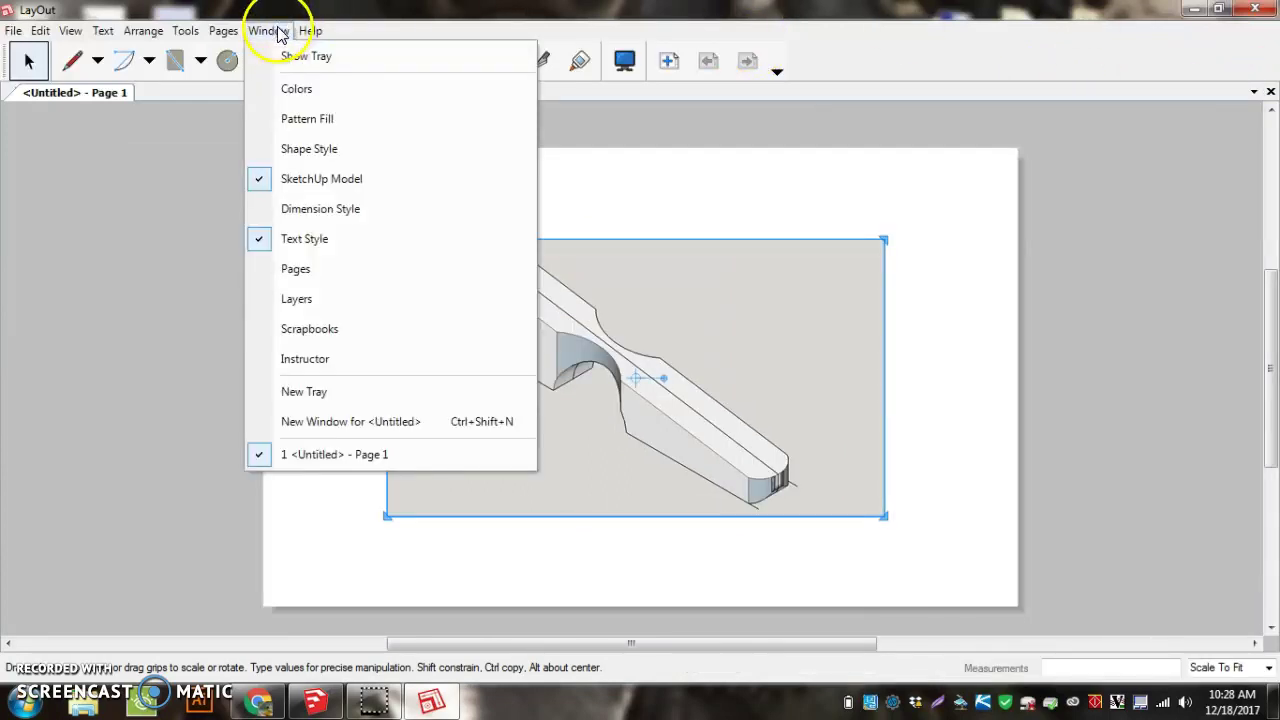
left_click(292, 58)
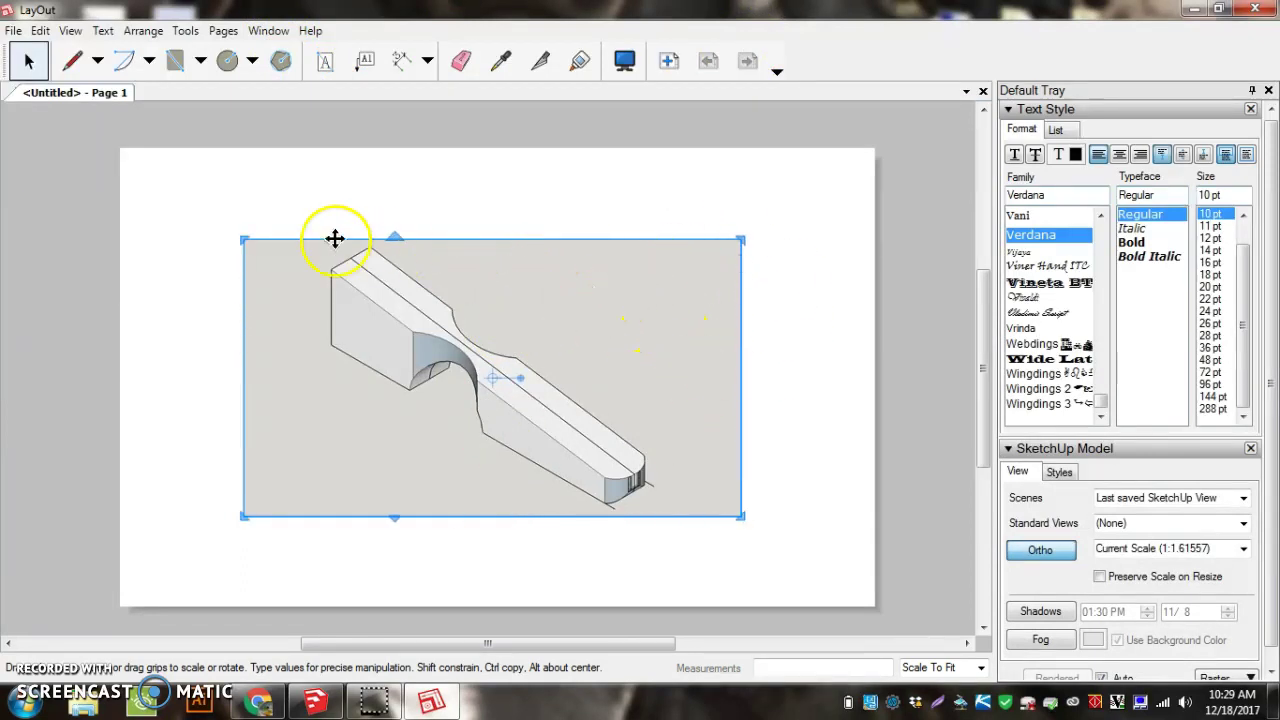
Select the car viewport and move the SketchUp Model panel above Text Style.
left_click(827, 310)
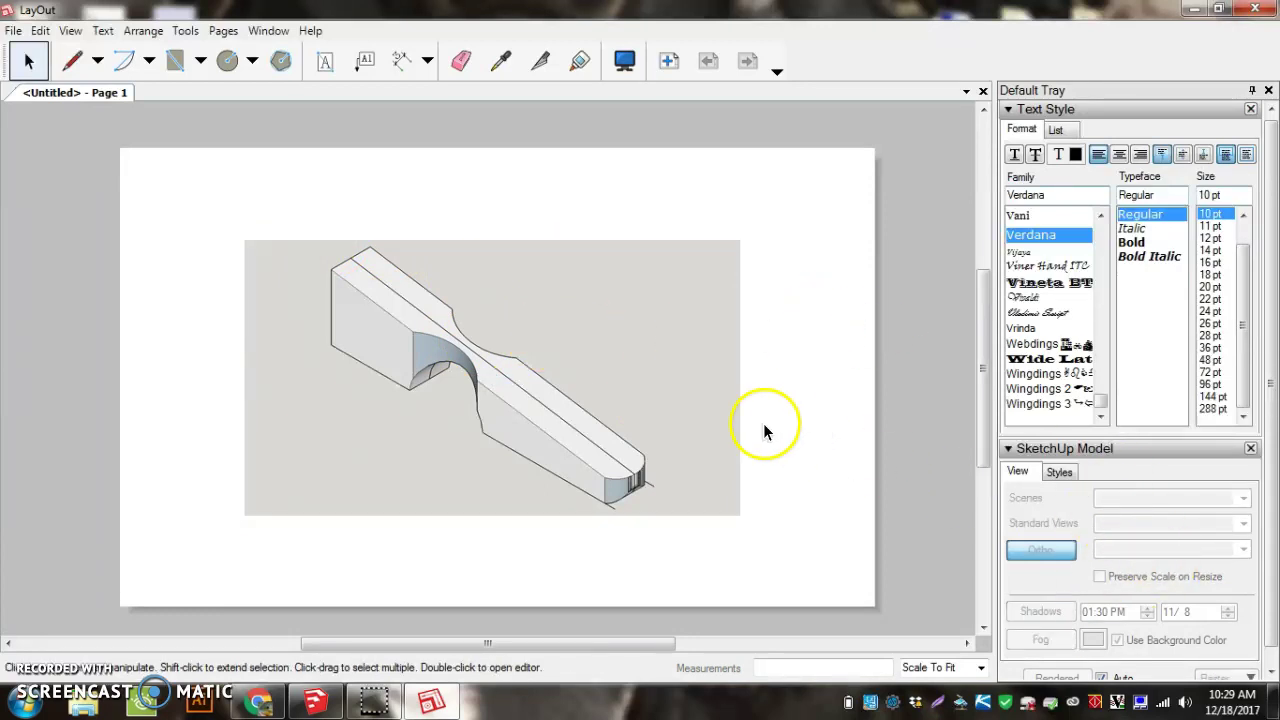
left_click(666, 400)
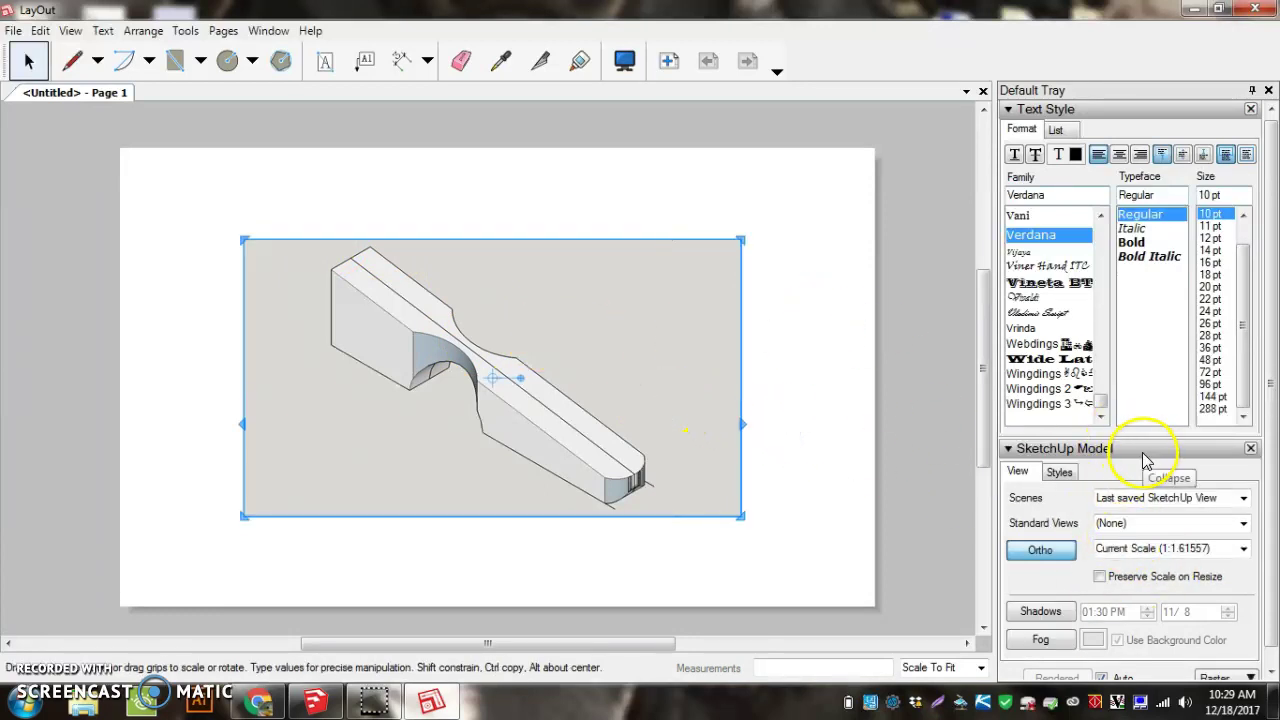
left_click_drag(1145, 455, 1123, 114)
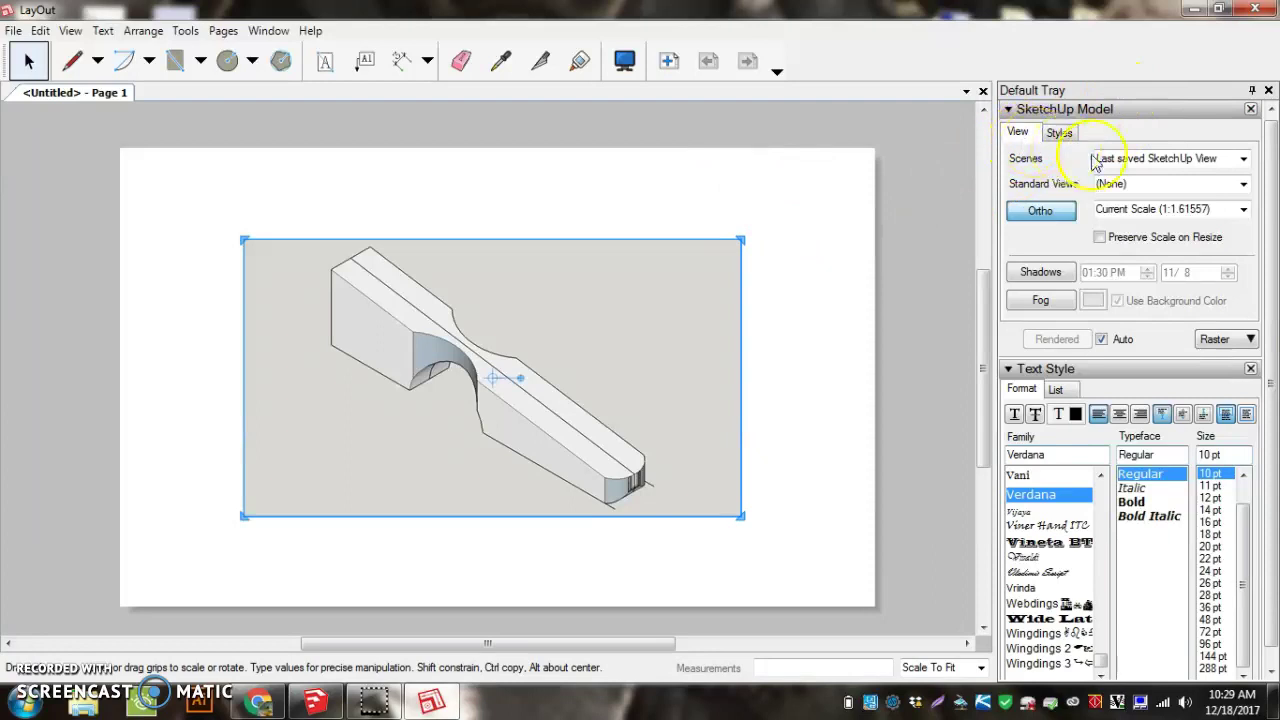
Switch the viewport to the Ortho Printing scene at Full Size (1:1) scale.
left_click(1243, 162)
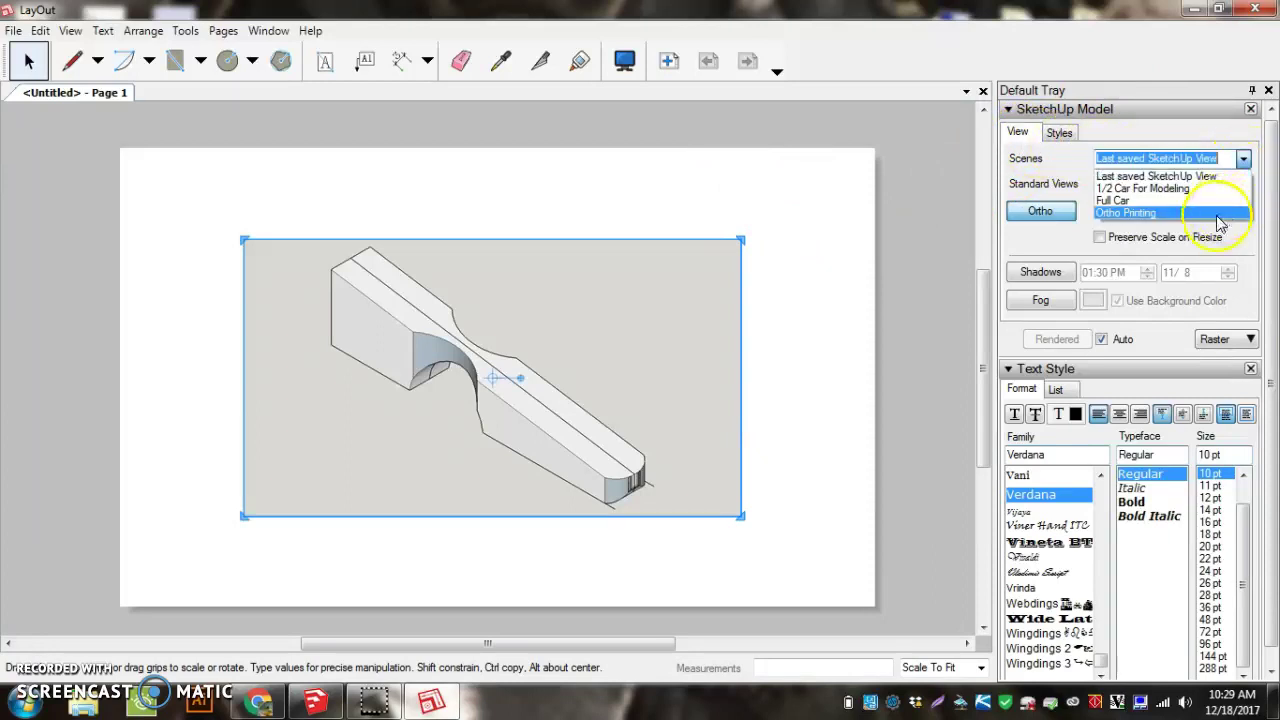
left_click(1219, 214)
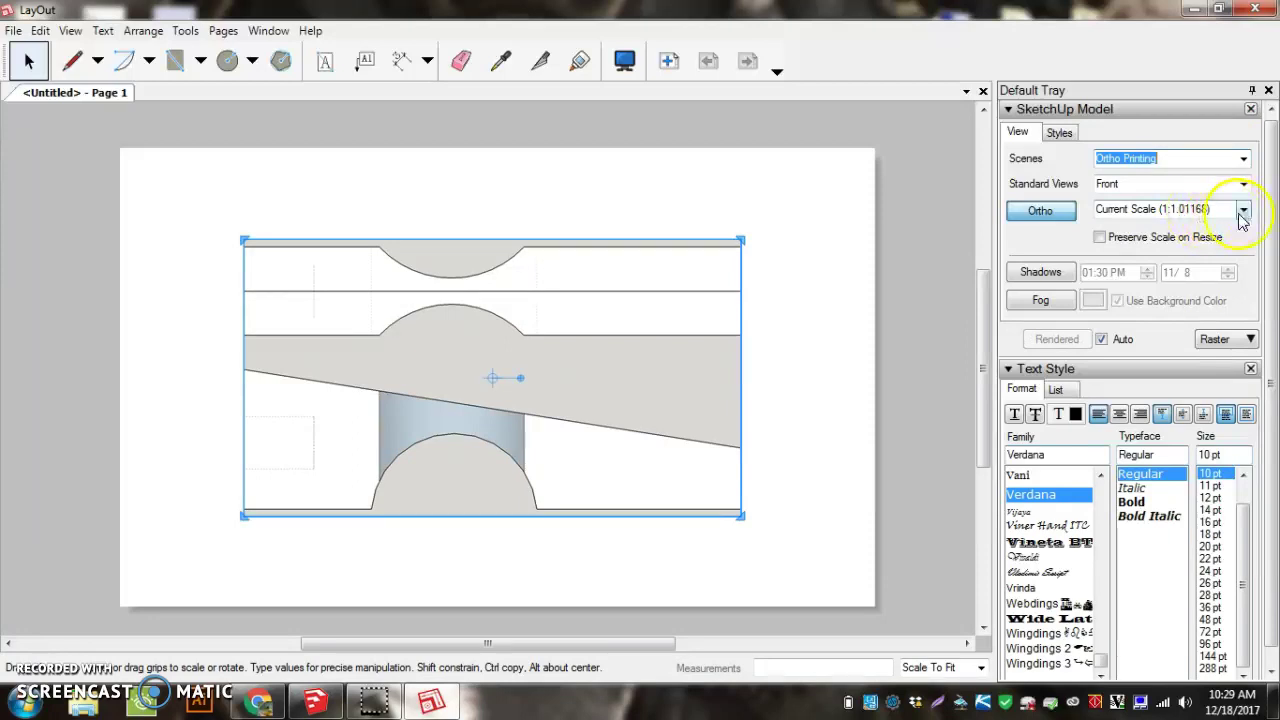
left_click(1242, 212)
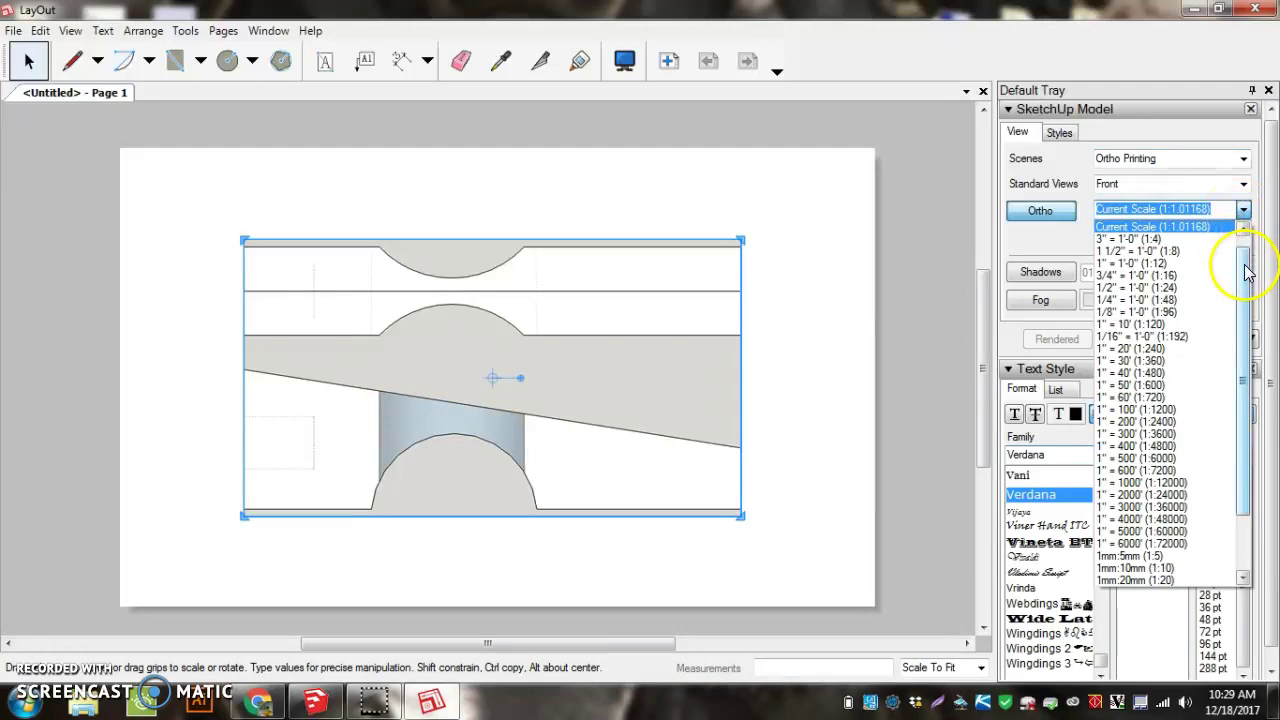
scroll(1237, 237, "up", 1)
left_click(1196, 240)
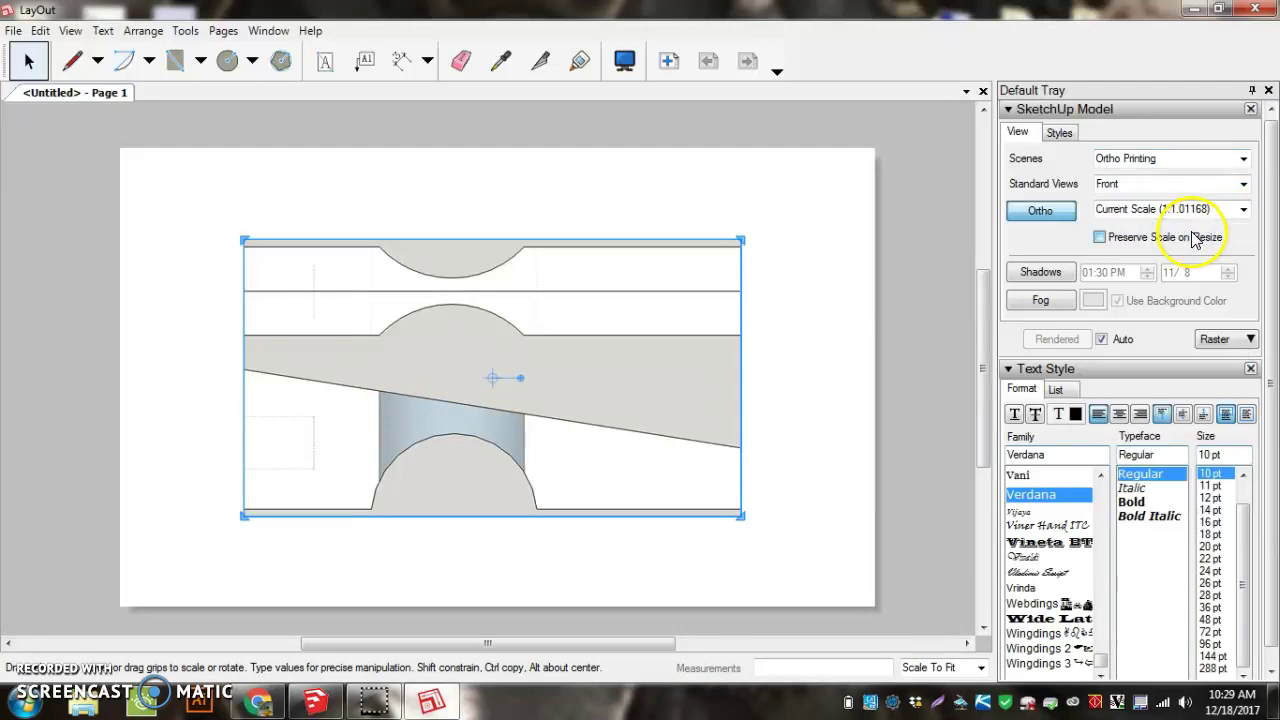
left_click(1240, 209)
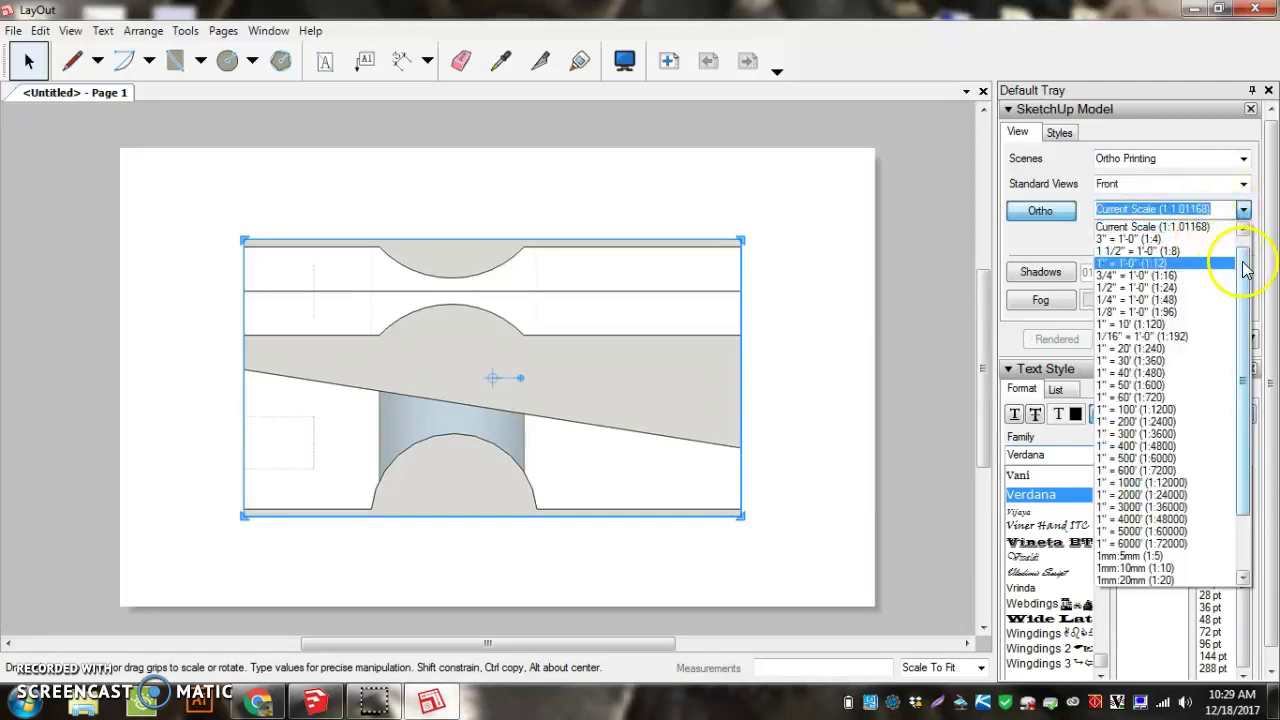
scroll(1240, 262, "up", 1)
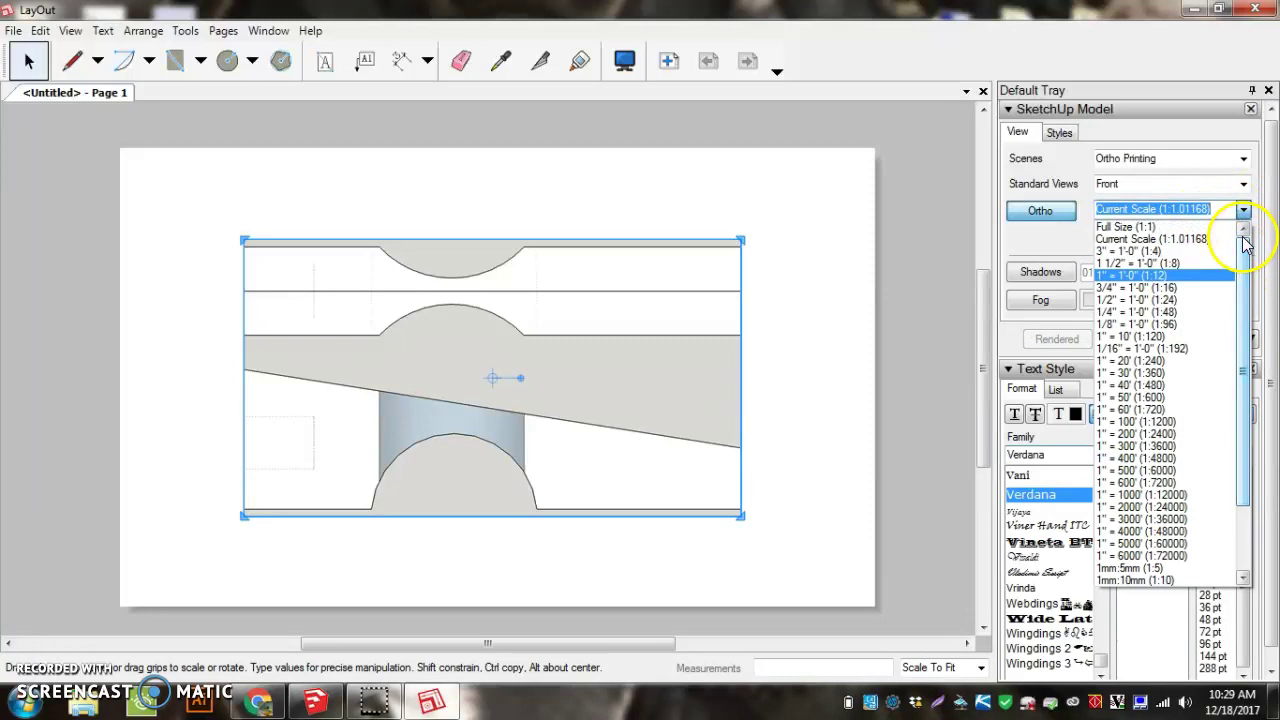
left_click(1150, 227)
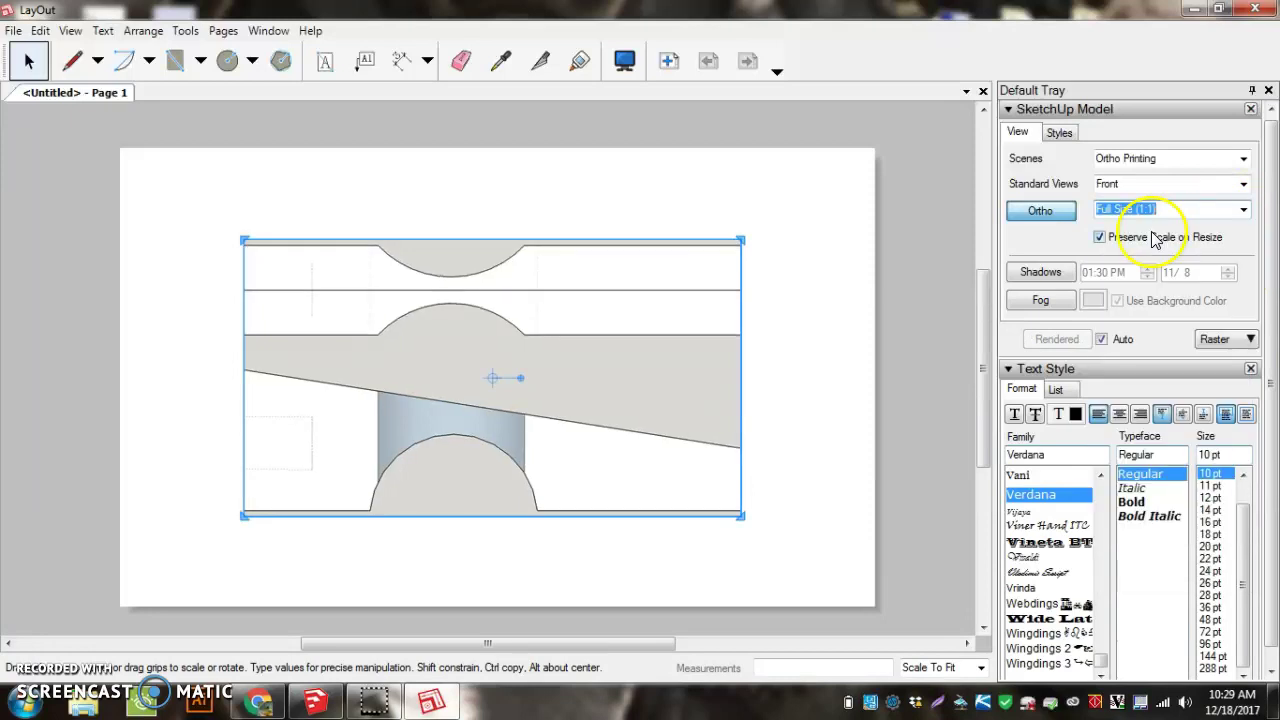
Widen the viewport to the right and left so the entire car shows.
left_click(596, 362)
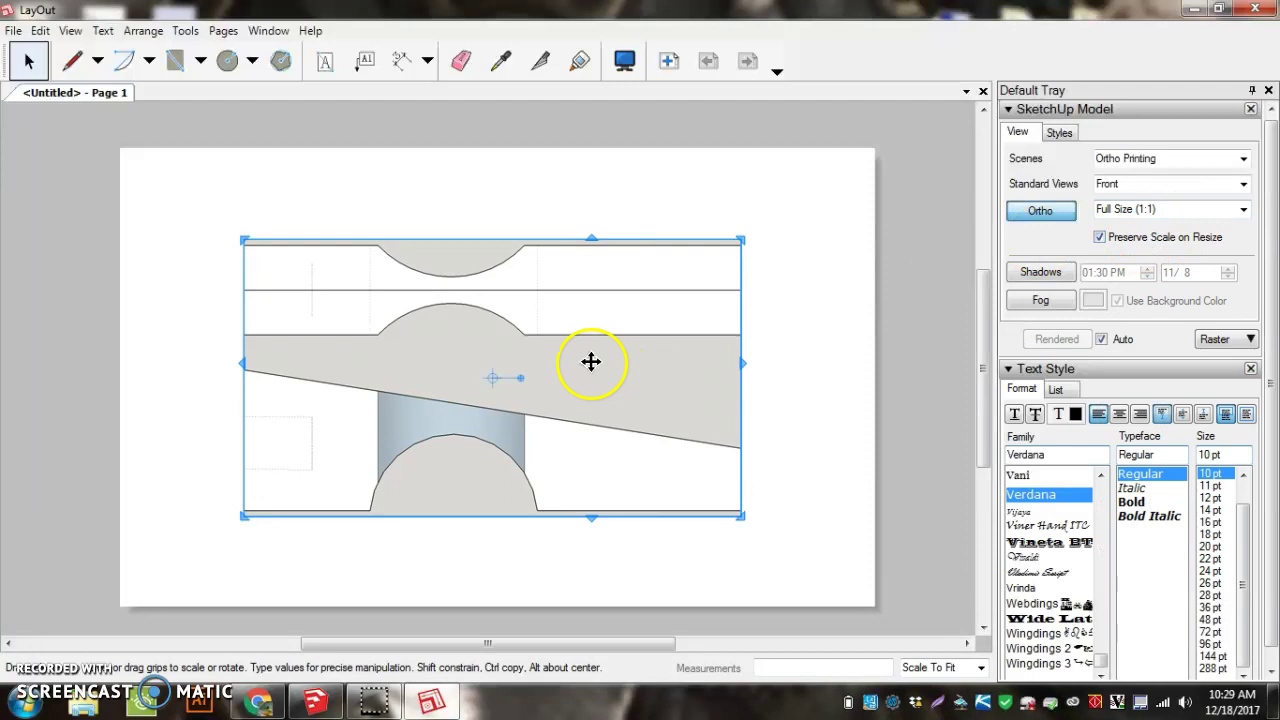
left_click_drag(743, 367, 851, 364)
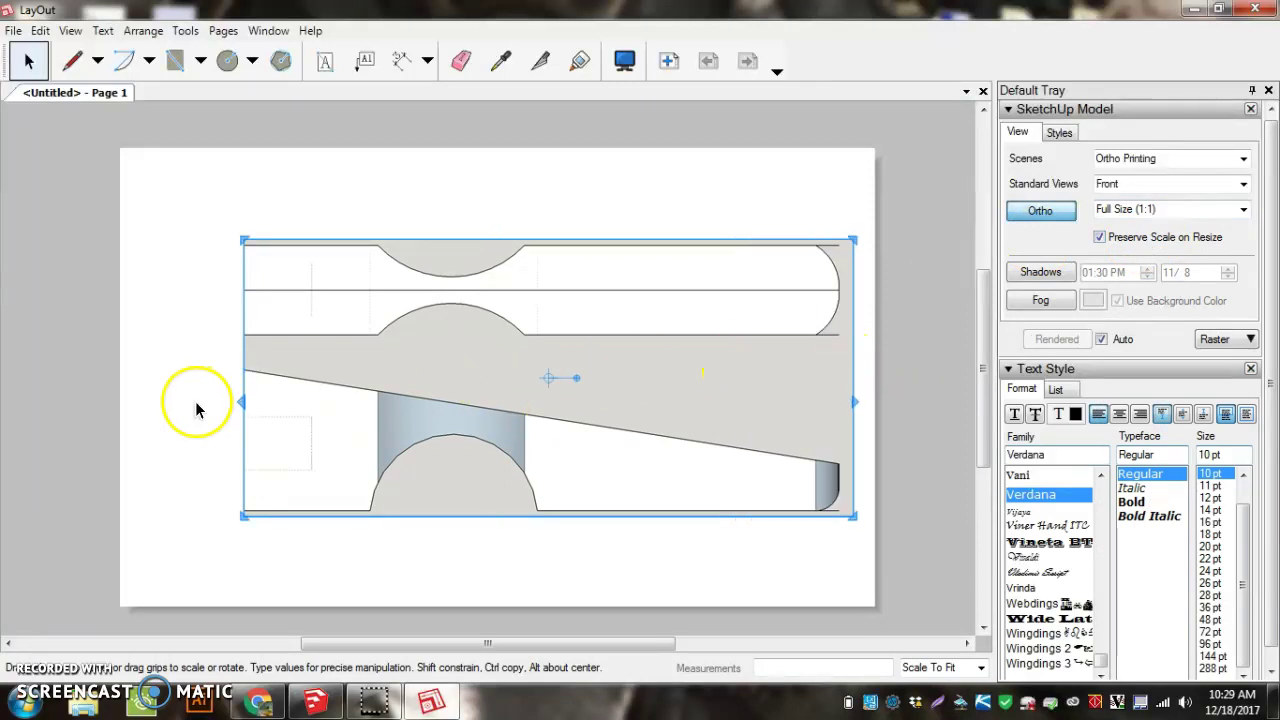
left_click_drag(241, 388, 120, 384)
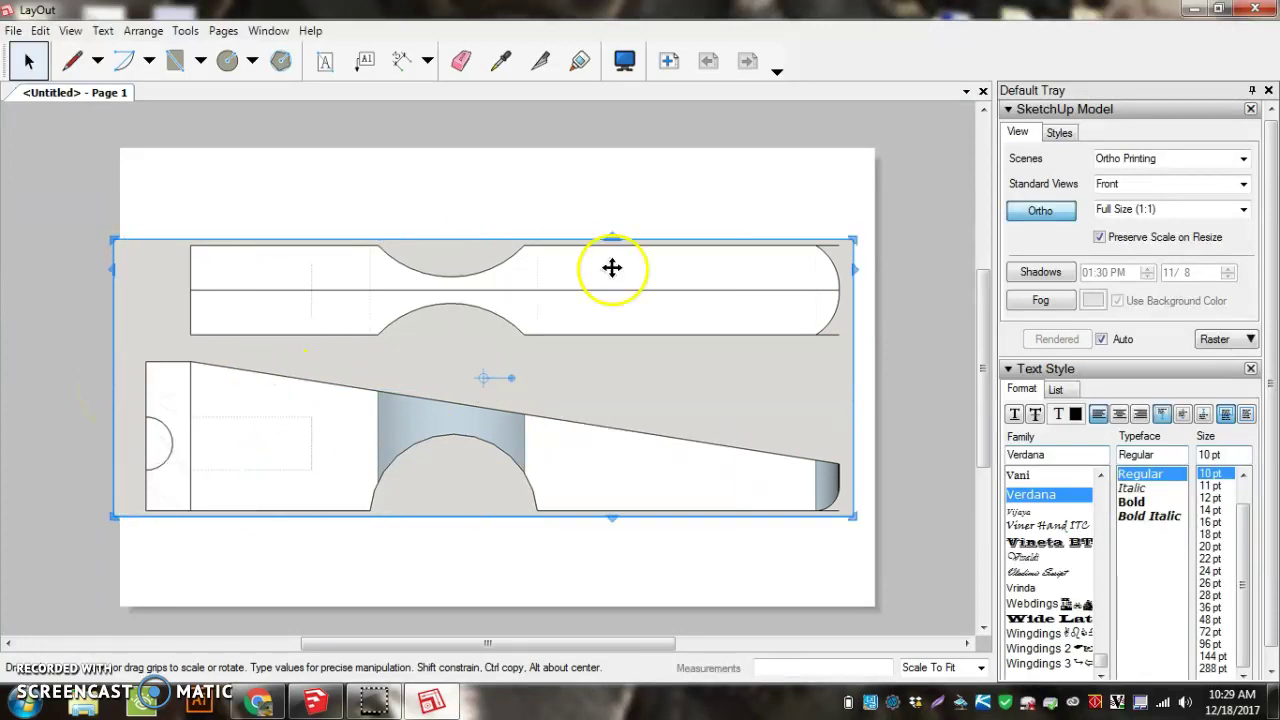
Turn off the viewport Background in Styles and shift the drawing down and right.
left_click(1065, 141)
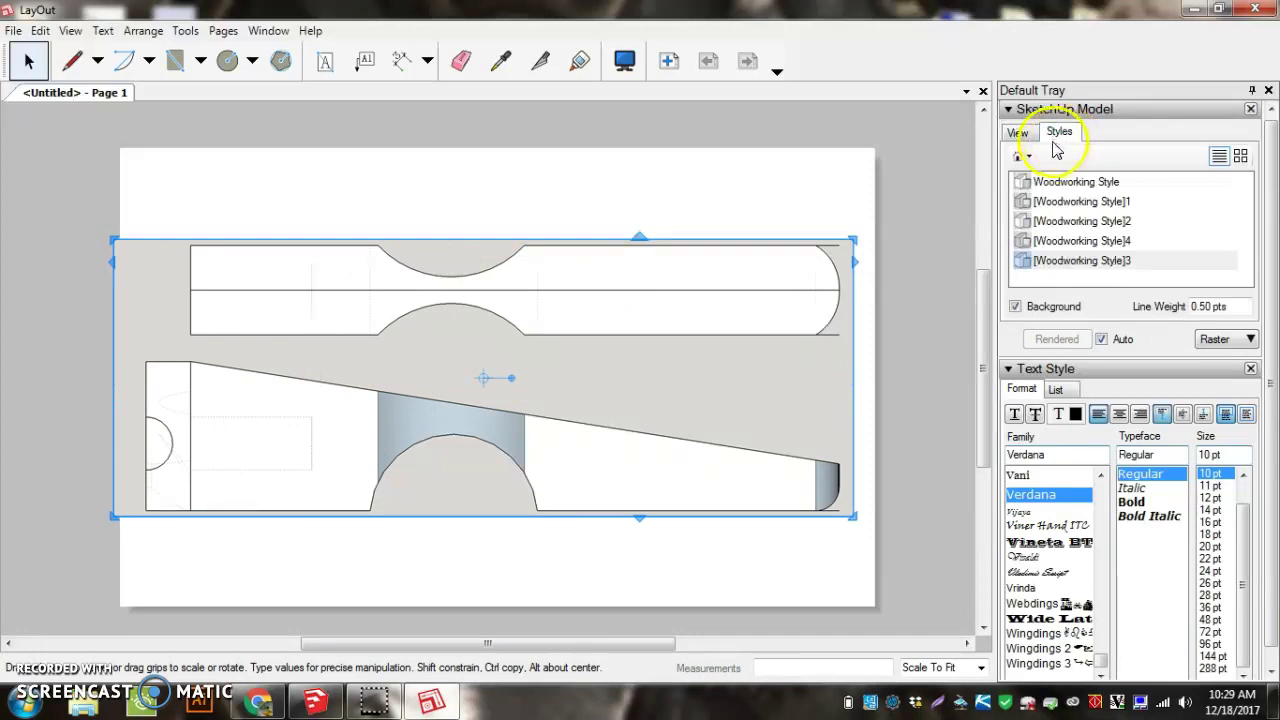
left_click(1016, 307)
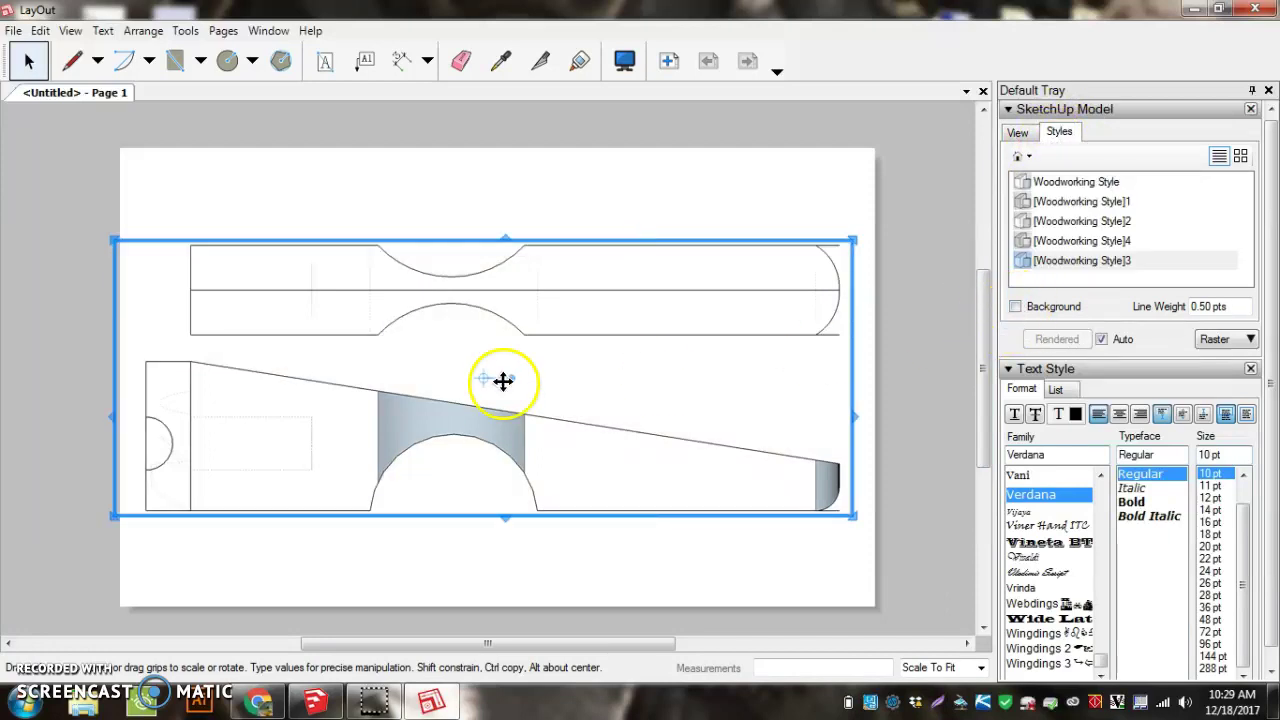
left_click_drag(433, 293, 457, 325)
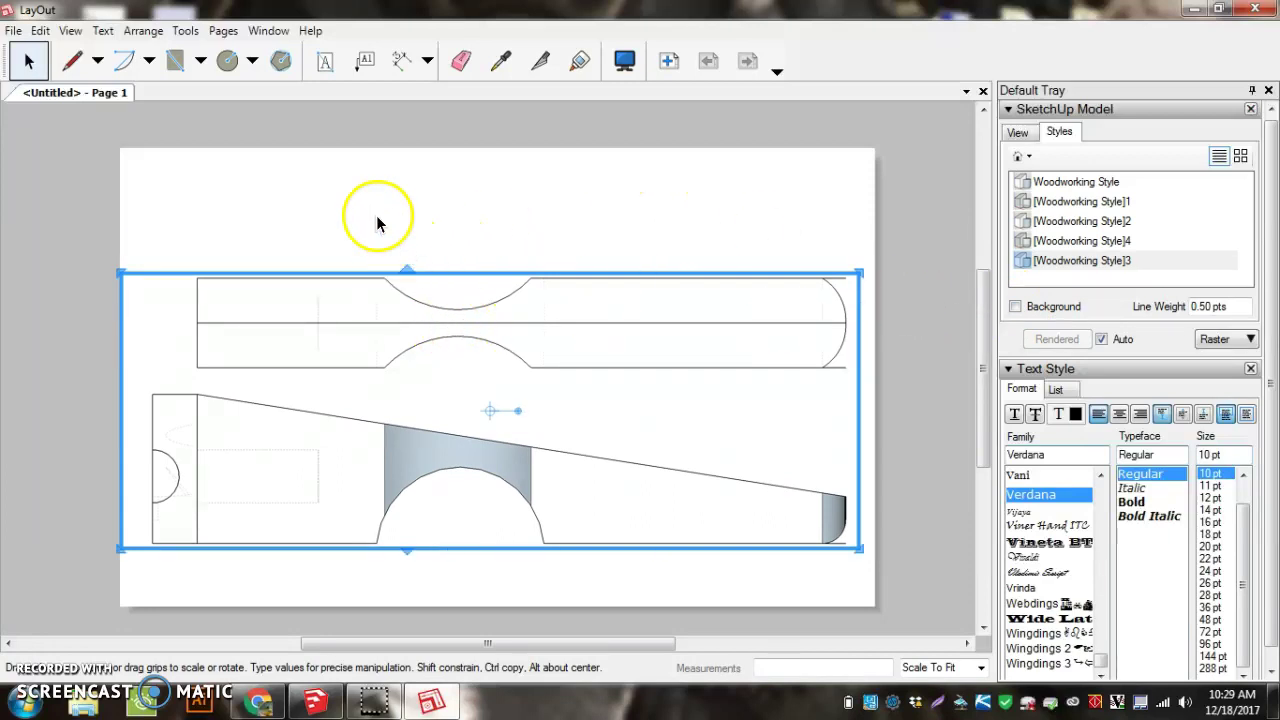
Type the teacher's name and 'Hour 1' as a 48 pt Vineta BT text box at the page top.
left_click(322, 60)
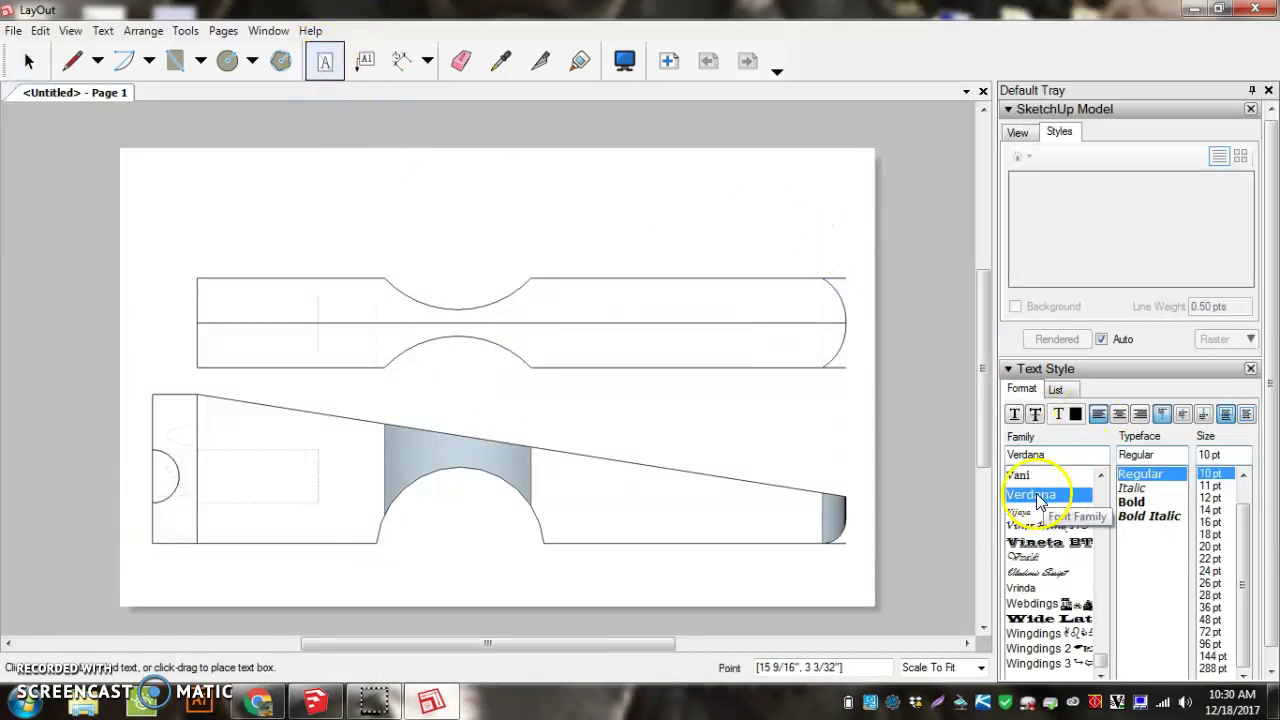
mouse_move(1055, 546)
left_mouse_down()
mouse_move(1034, 606)
mouse_move(1045, 600)
mouse_move(1038, 562)
mouse_move(1095, 505)
mouse_move(1060, 543)
left_mouse_up()
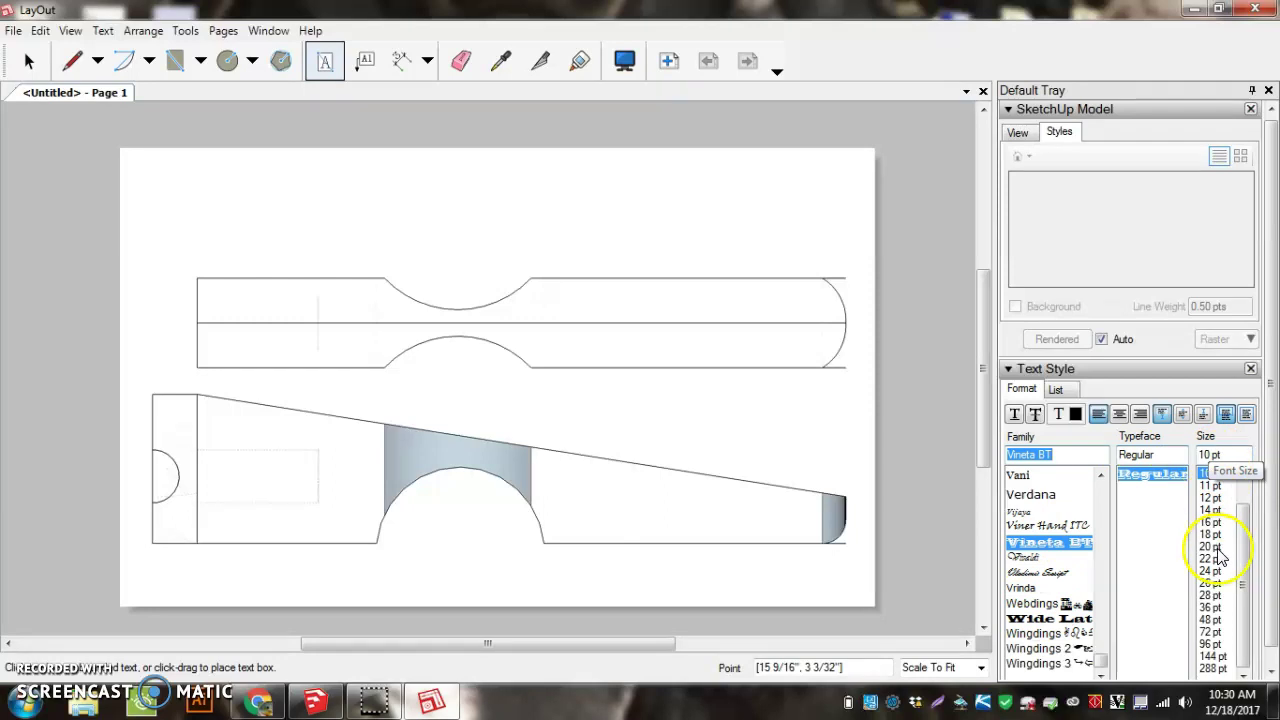
left_click(1210, 619)
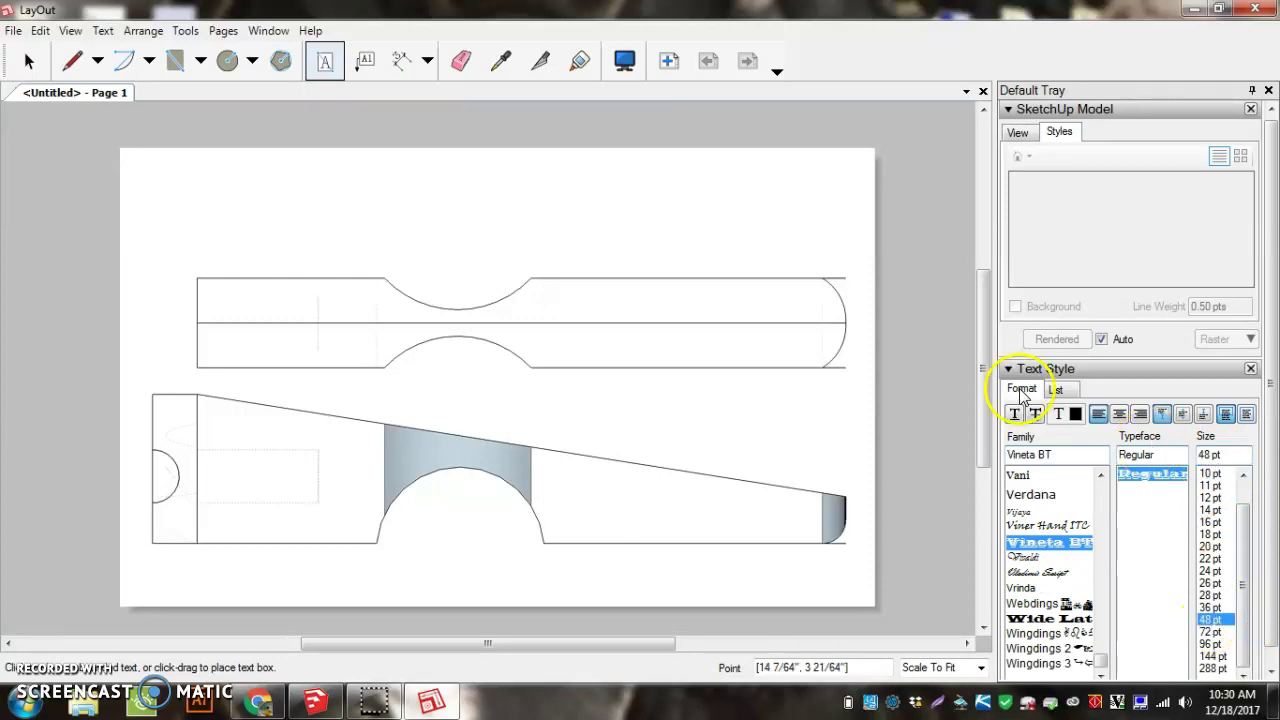
left_click(442, 187)
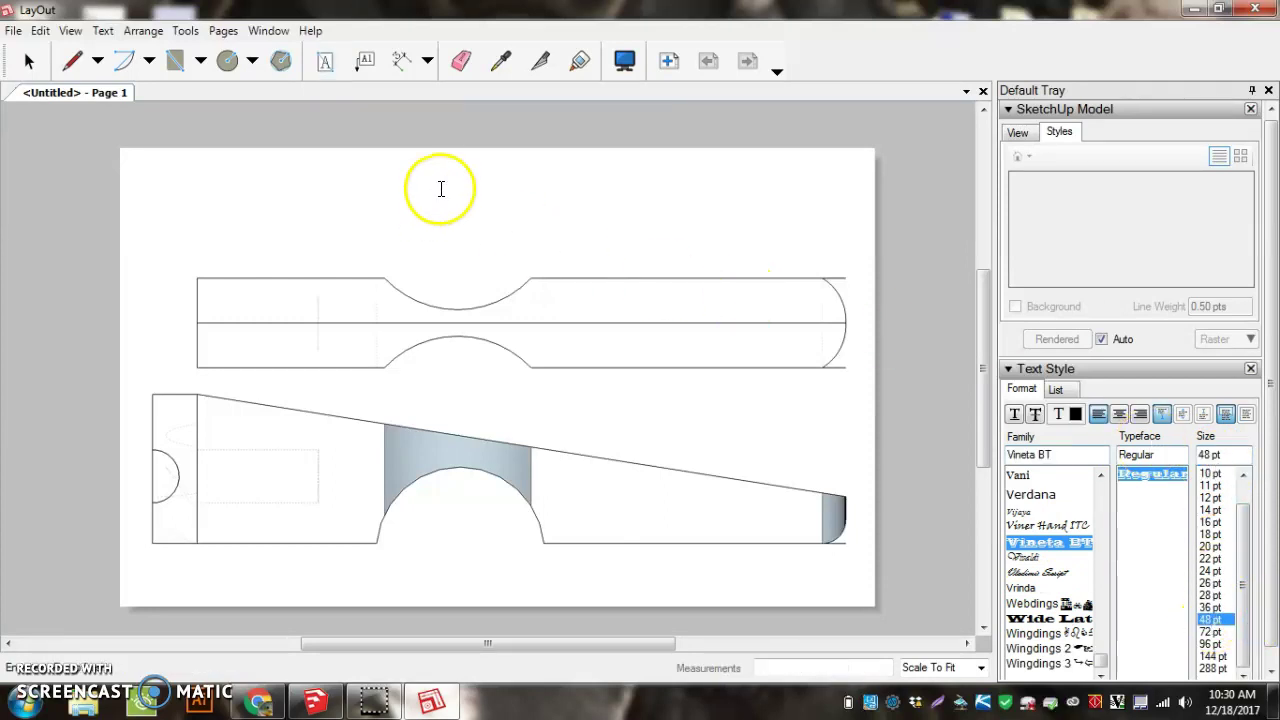
type("Mr")
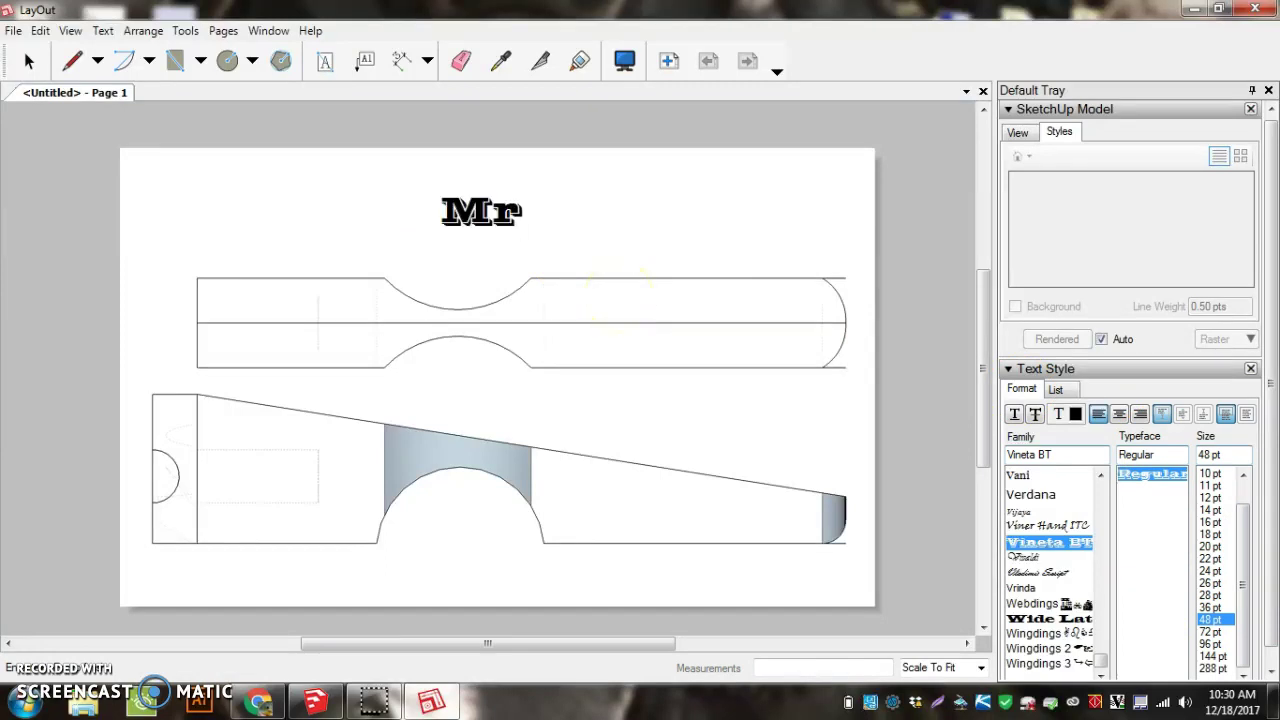
type(". Hahn ")
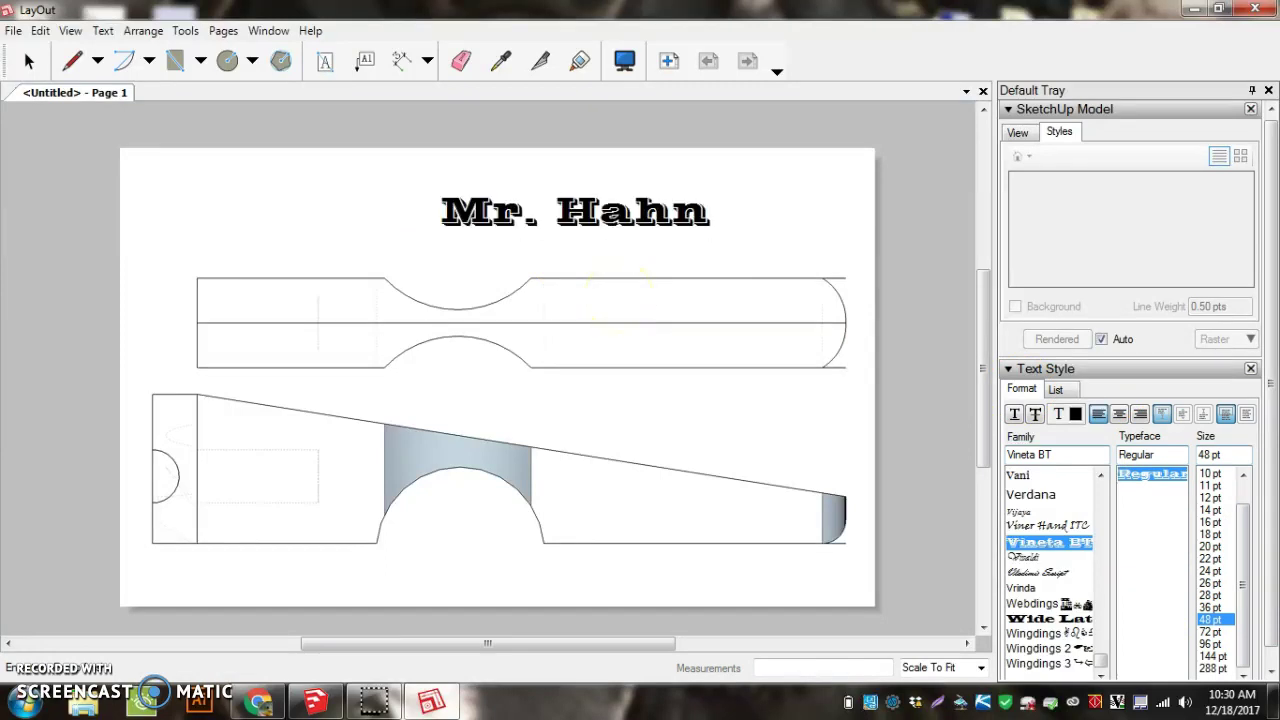
type("Hour")
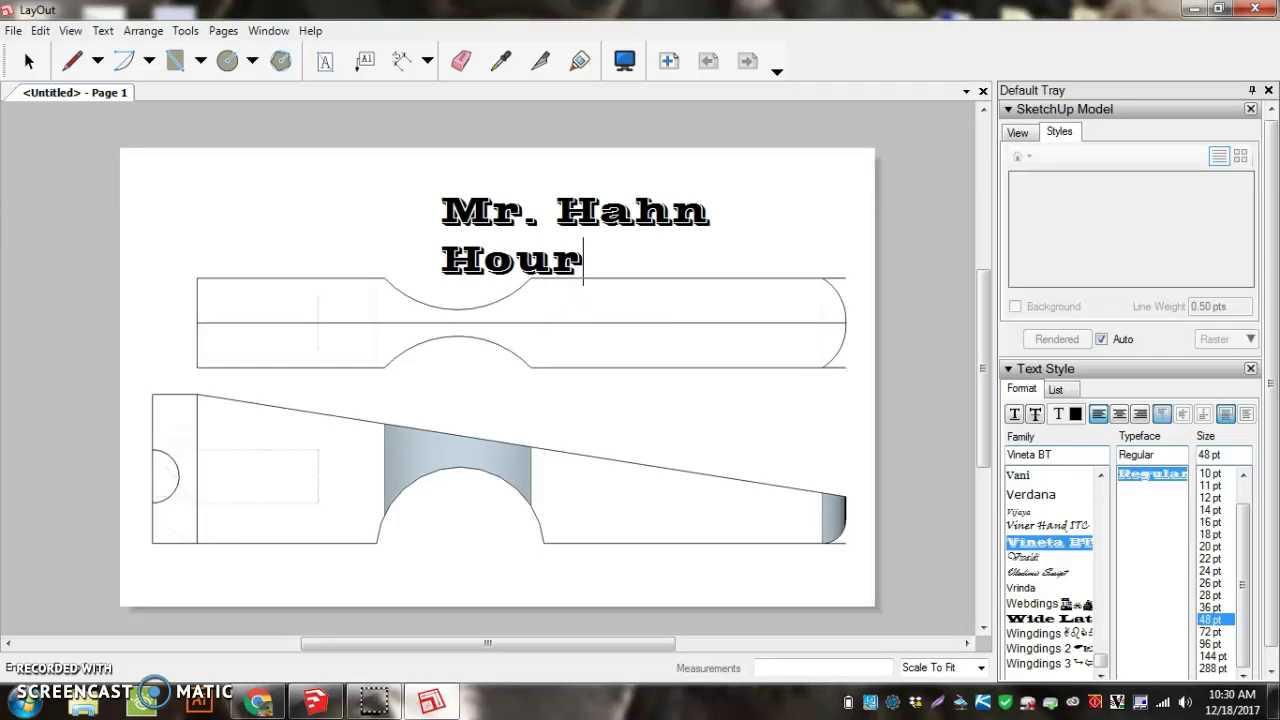
type(" 1")
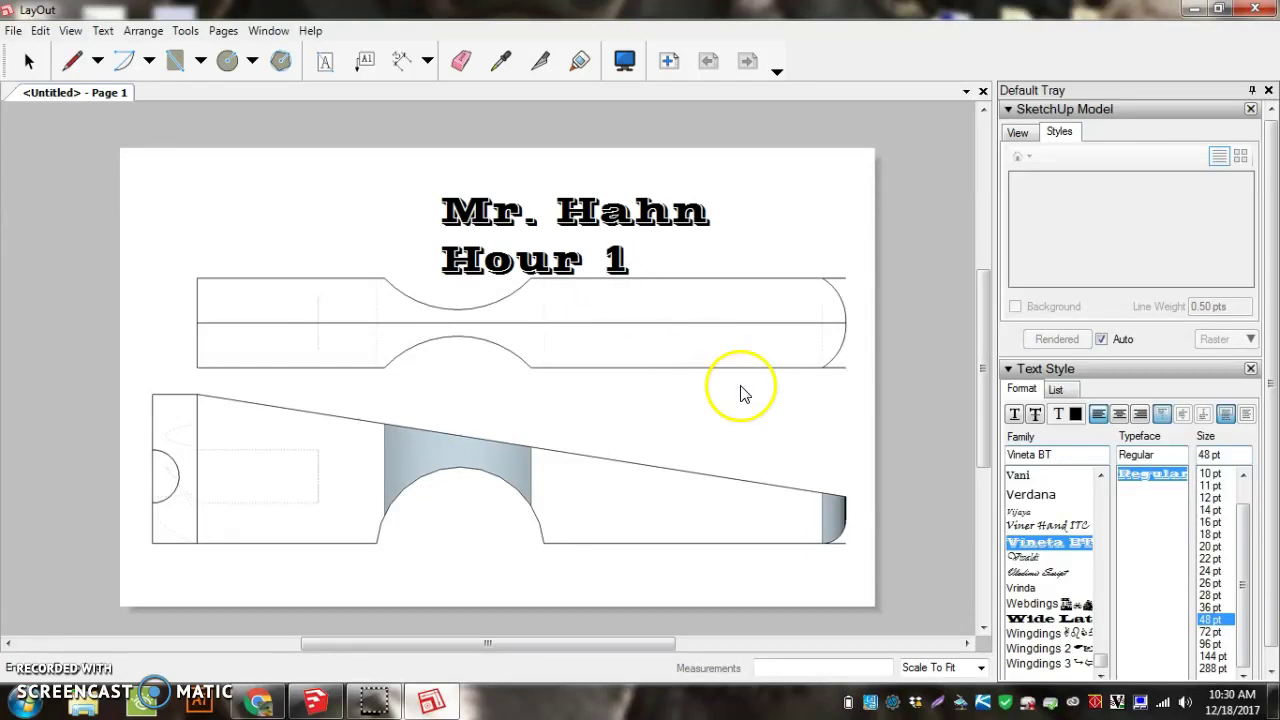
left_click(766, 294)
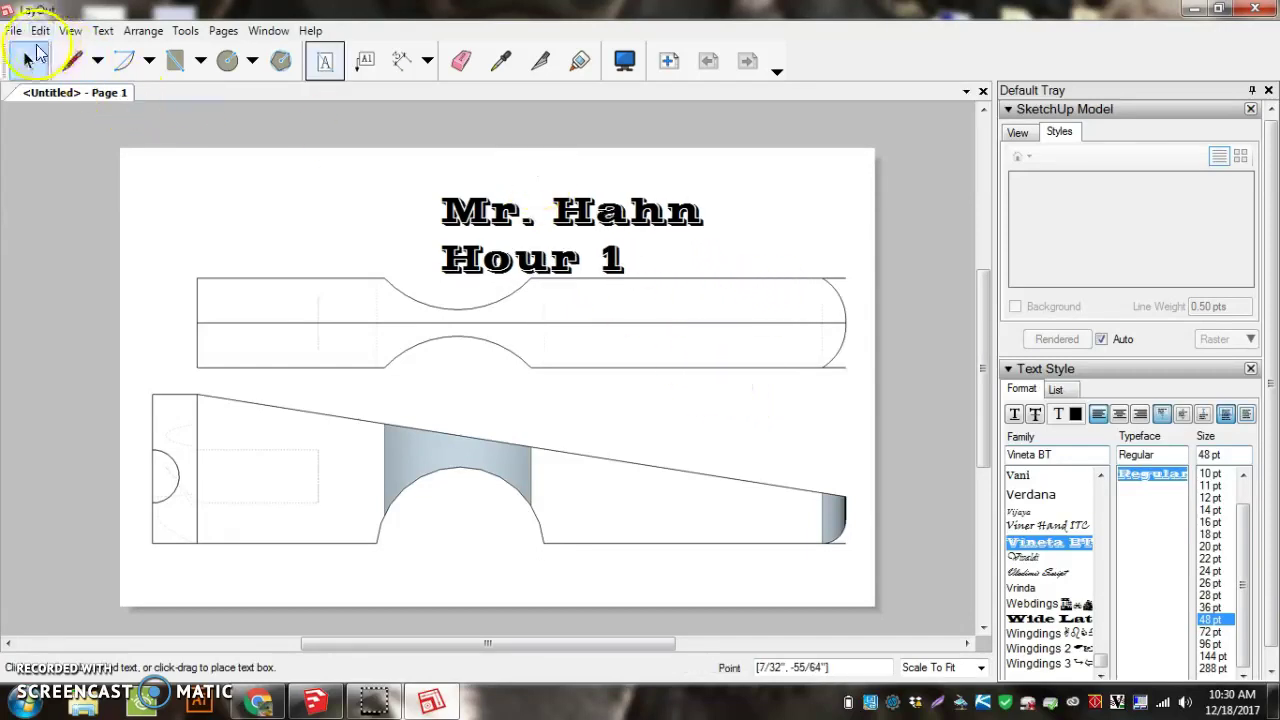
Drag the title text box up and left so it is centred over the car drawing.
left_click(28, 61)
left_click_drag(507, 222, 425, 198)
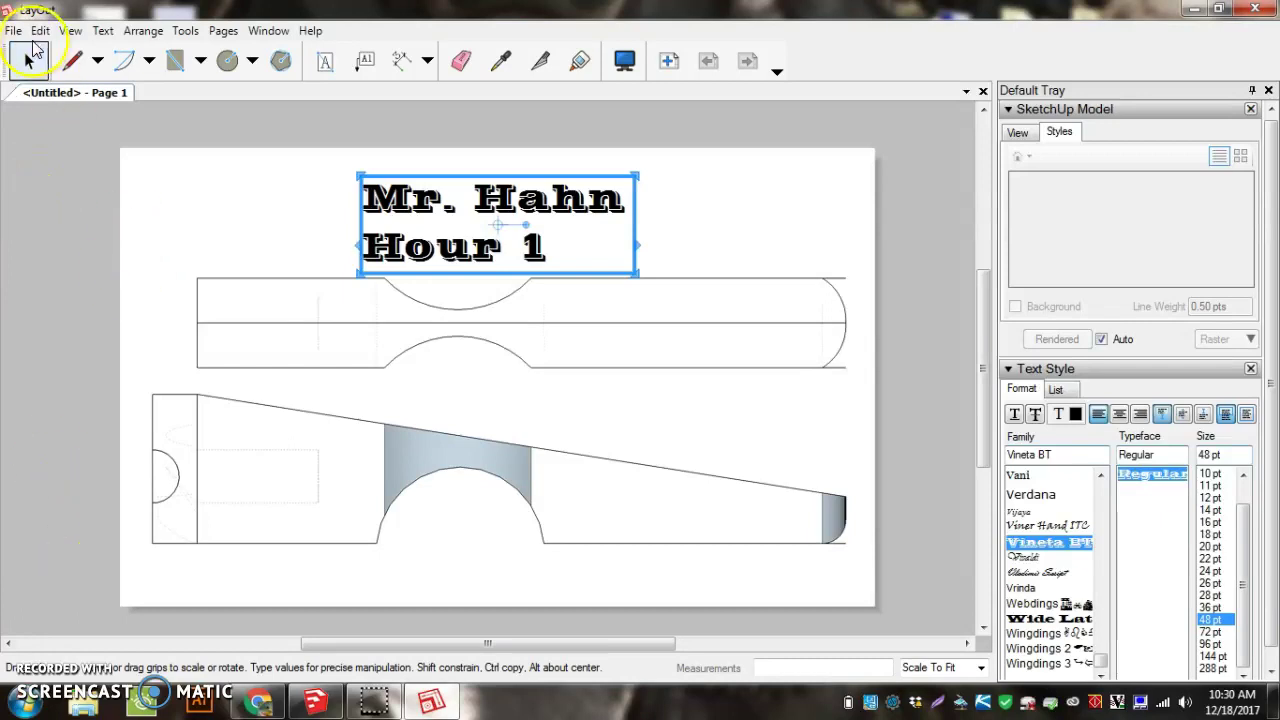
left_click(13, 31)
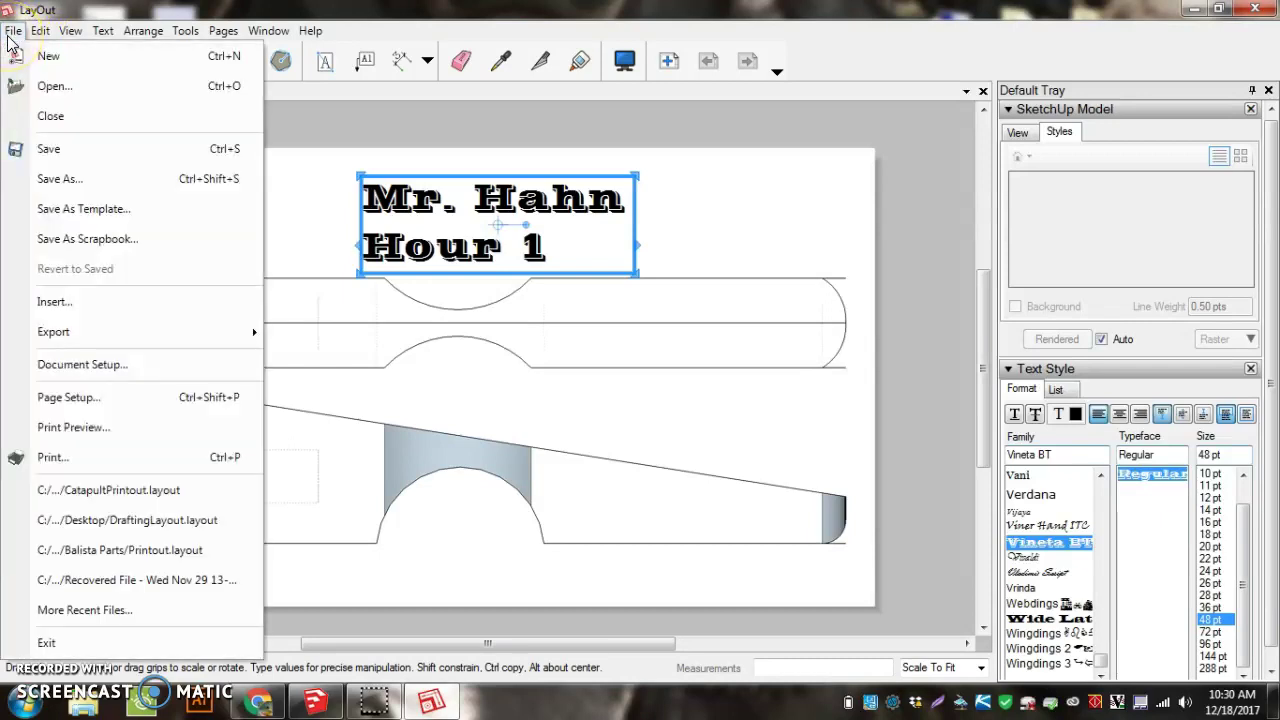
Send one copy of the titled car page to the RMS-Tech-Lab printer.
left_click(79, 458)
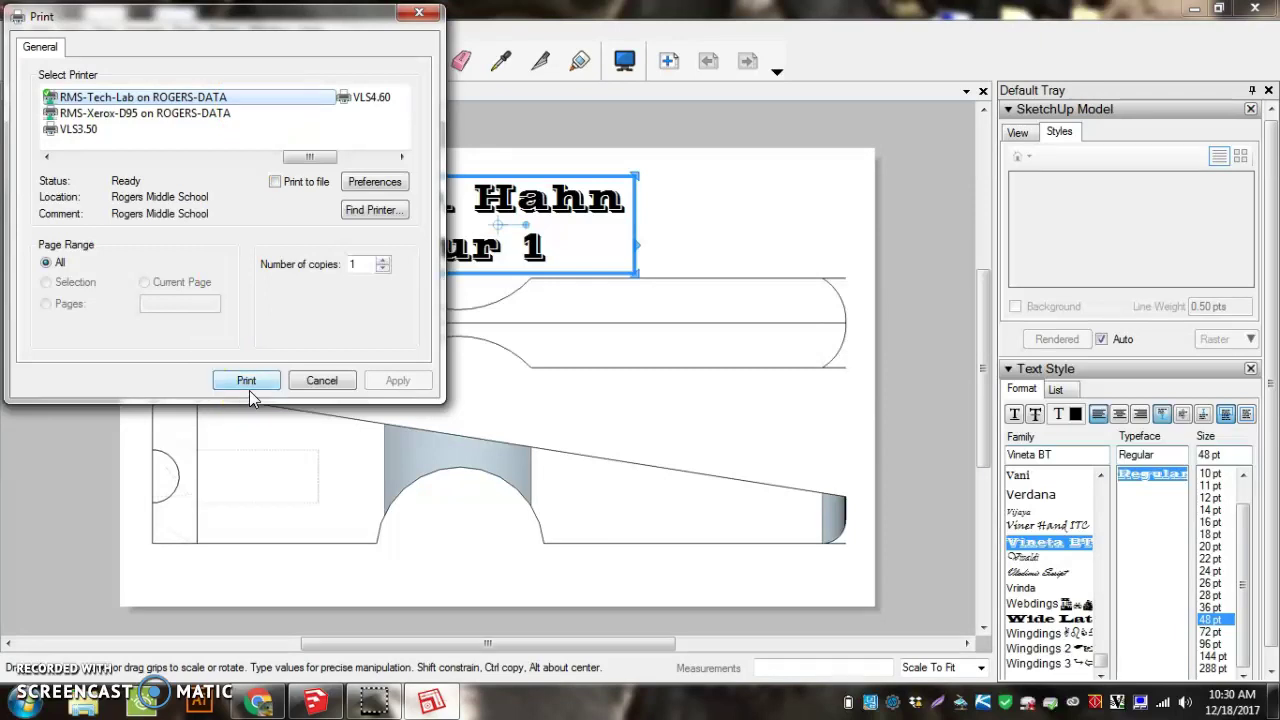
left_click(316, 381)
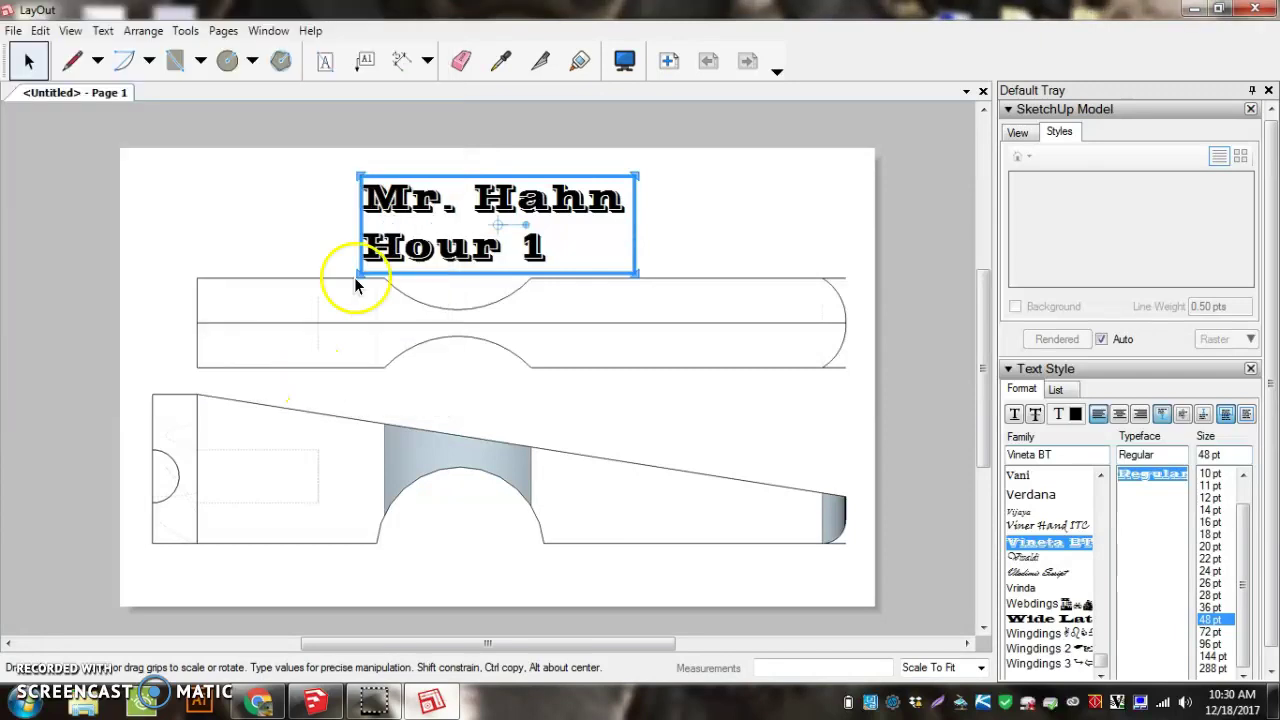